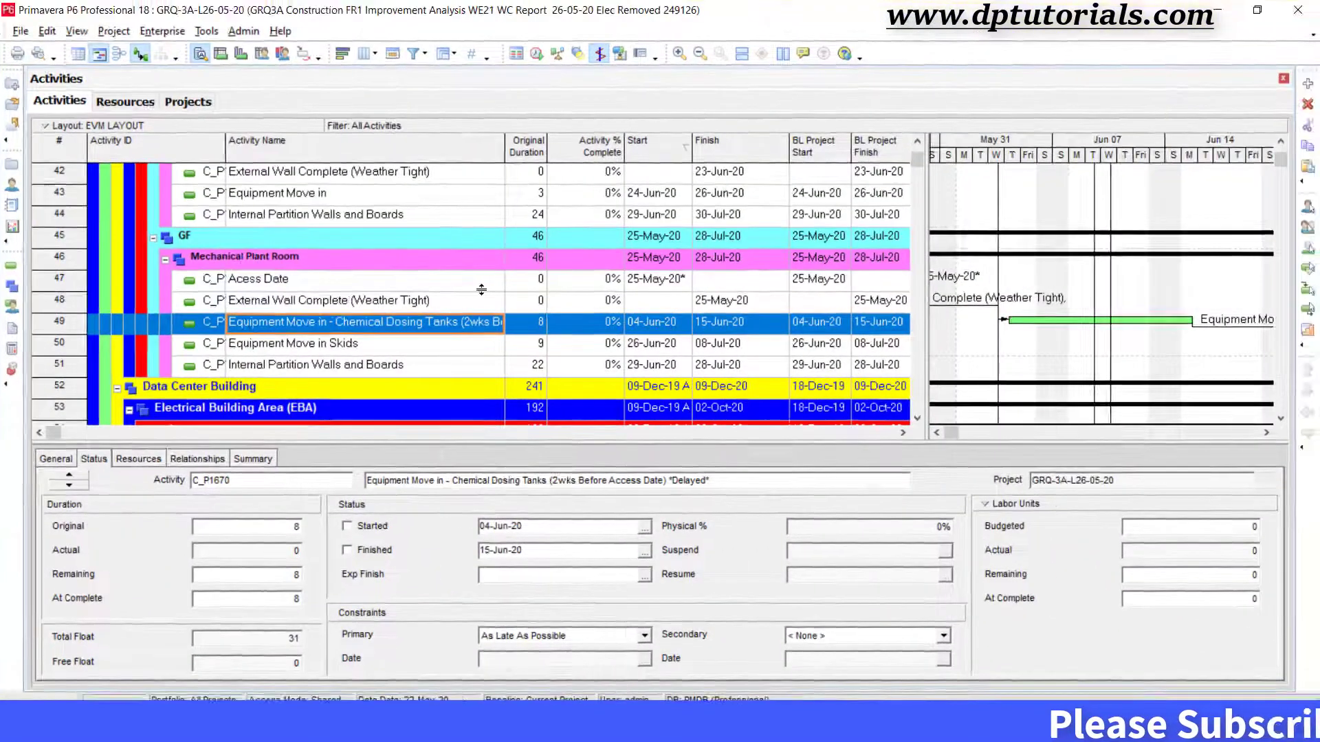
Step: Scroll the Activities table back to row 1 to show the GRQ3A project summary rows
{"action": "scroll", "coordinate": [481, 290], "scroll_direction": "up", "scroll_amount": 10}
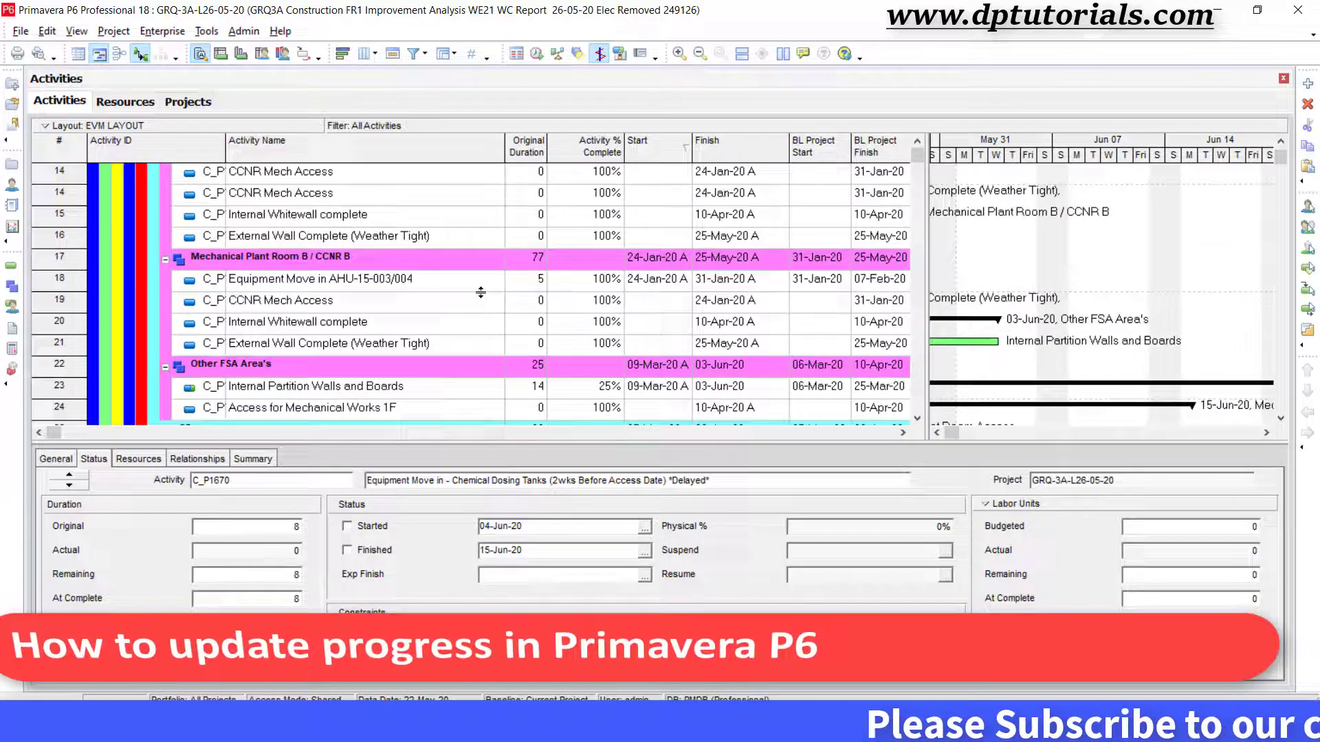
{"action": "scroll", "coordinate": [481, 292], "scroll_direction": "up", "scroll_amount": 5}
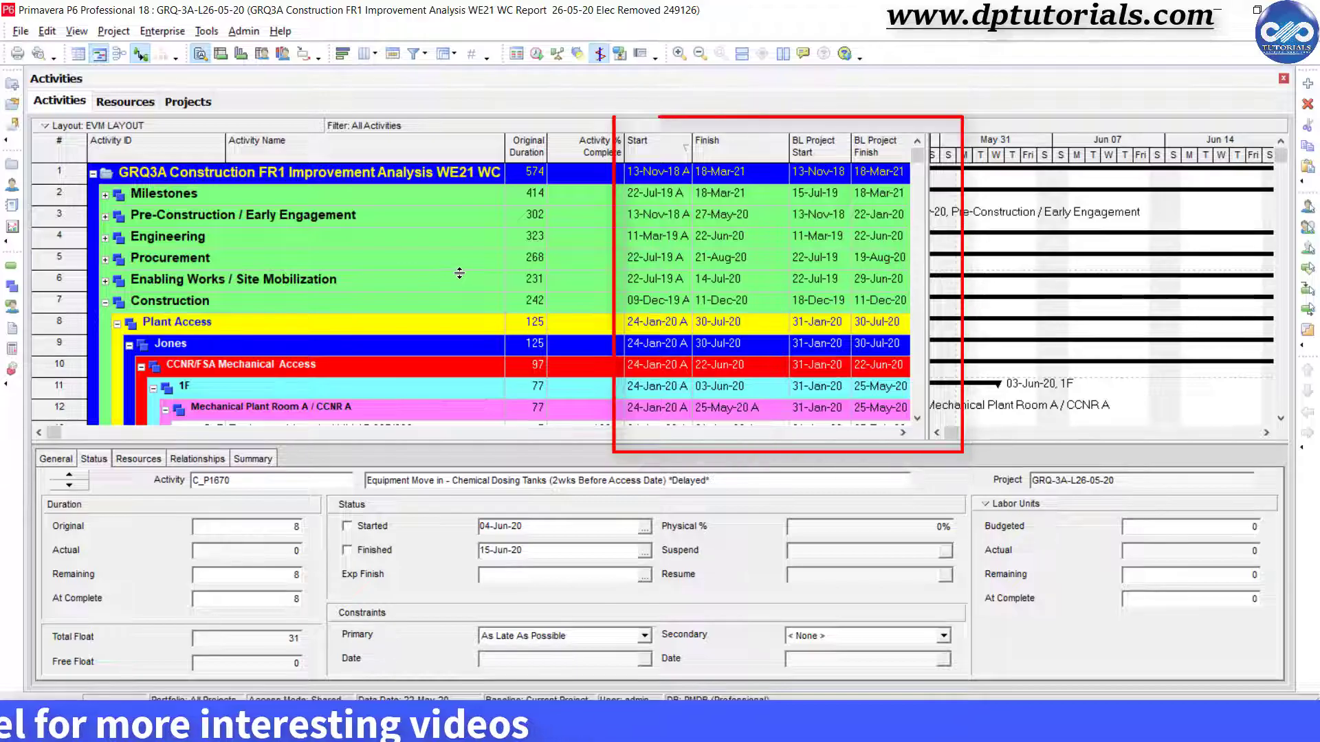
Step: Enlarge the activity table area and show the General details tab below it
{"action": "scroll", "coordinate": [460, 282], "scroll_direction": "down", "scroll_amount": 1}
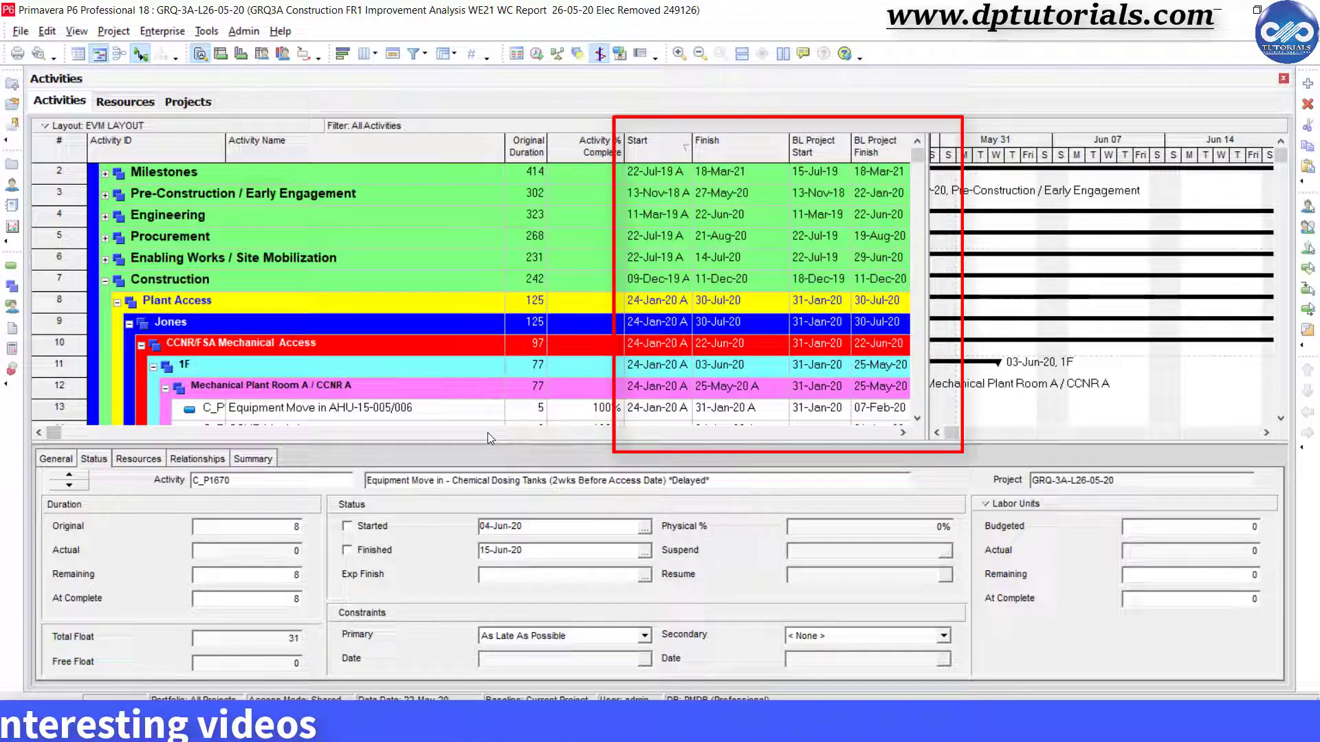
{"action": "left_click_drag", "start_coordinate": [488, 443], "coordinate": [78, 469]}
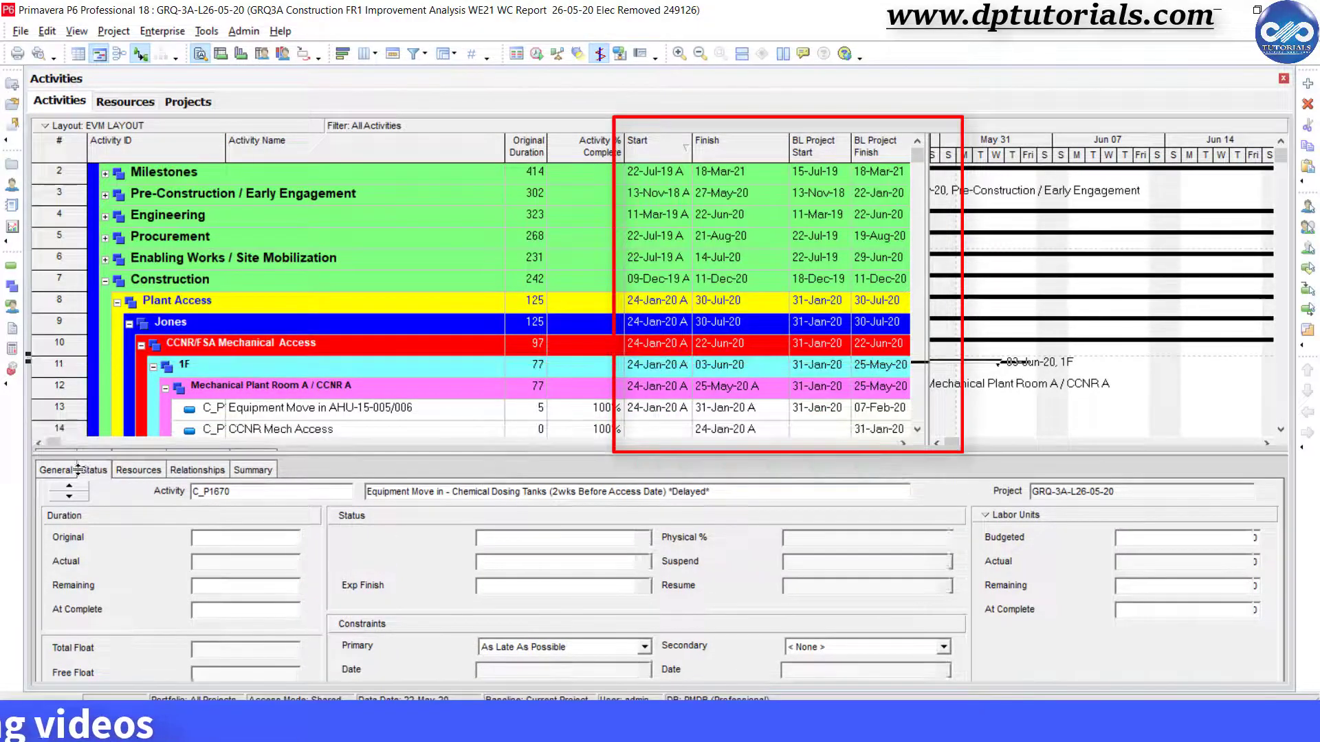
{"action": "left_click", "coordinate": [73, 470]}
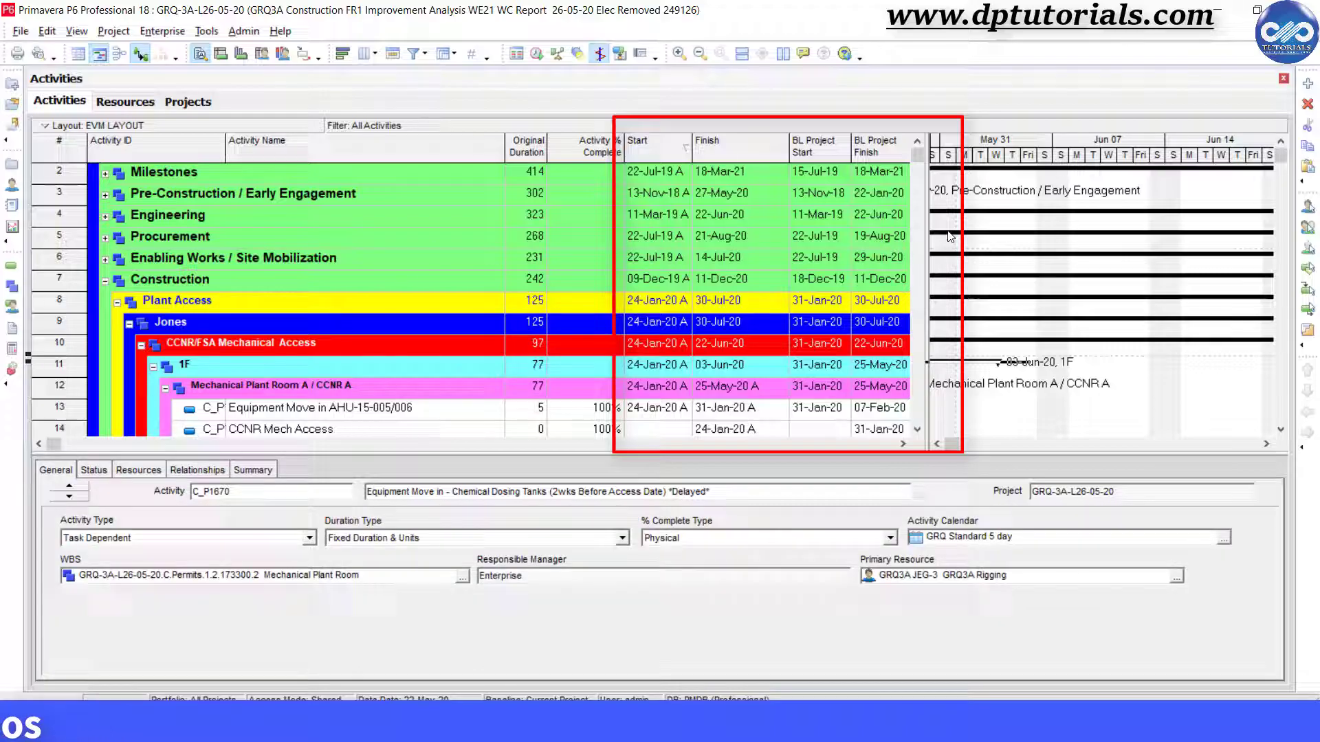
Step: Widen the activity table against the Gantt chart, plus the BL Project Start and Start columns
{"action": "left_click_drag", "start_coordinate": [926, 221], "coordinate": [979, 220]}
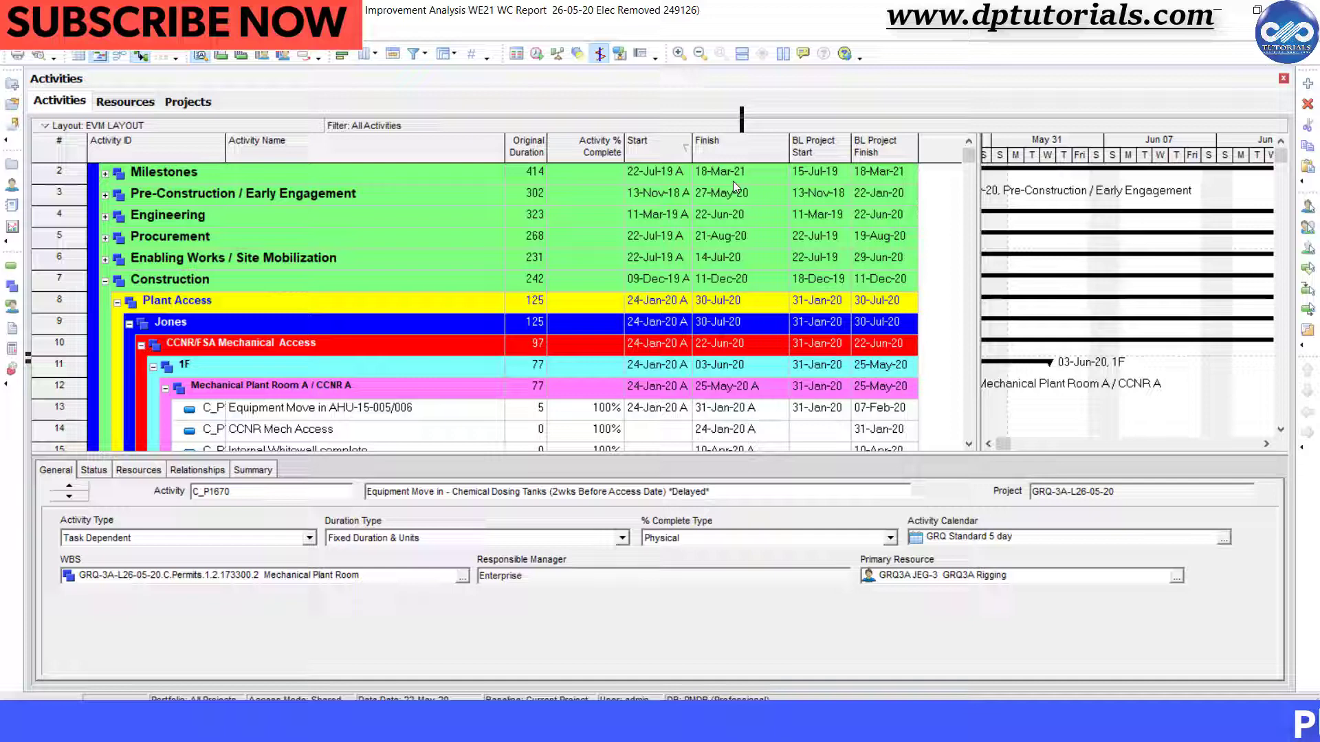
{"action": "left_click_drag", "start_coordinate": [853, 150], "coordinate": [780, 155]}
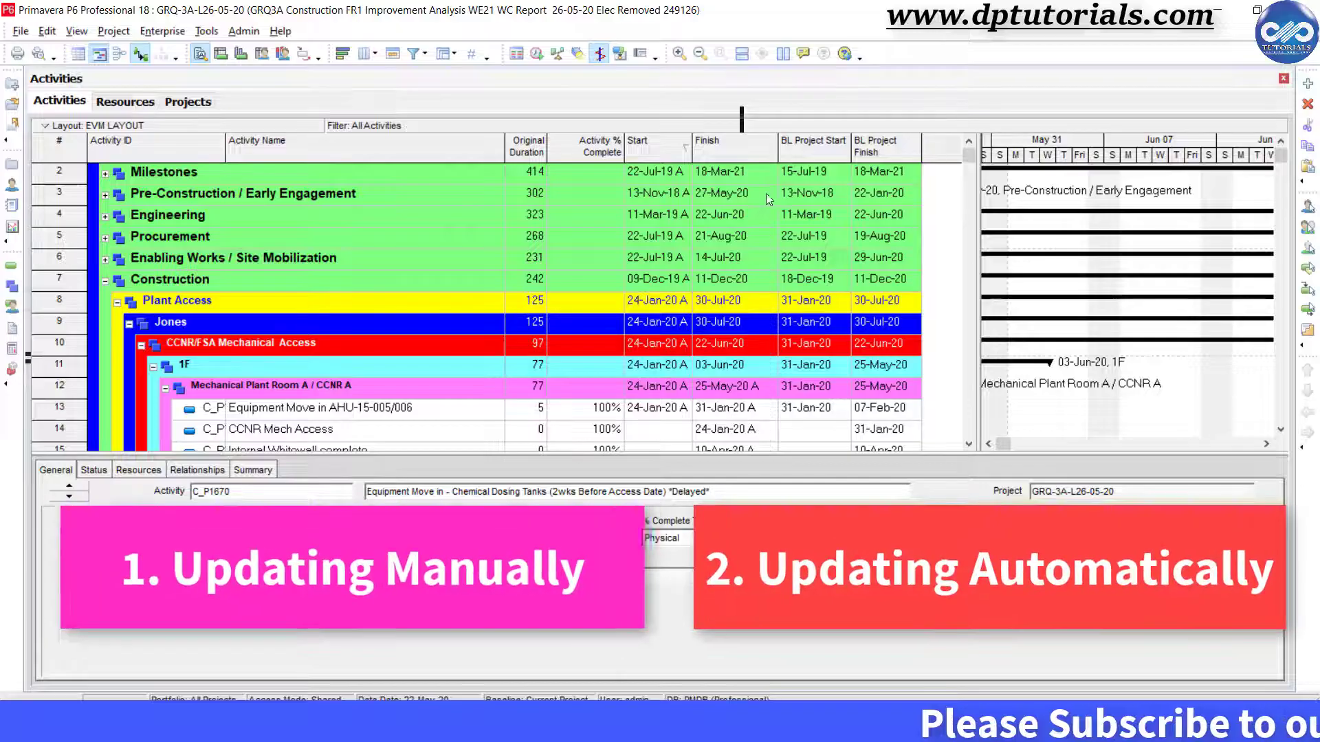
{"action": "left_click_drag", "start_coordinate": [692, 141], "coordinate": [707, 140]}
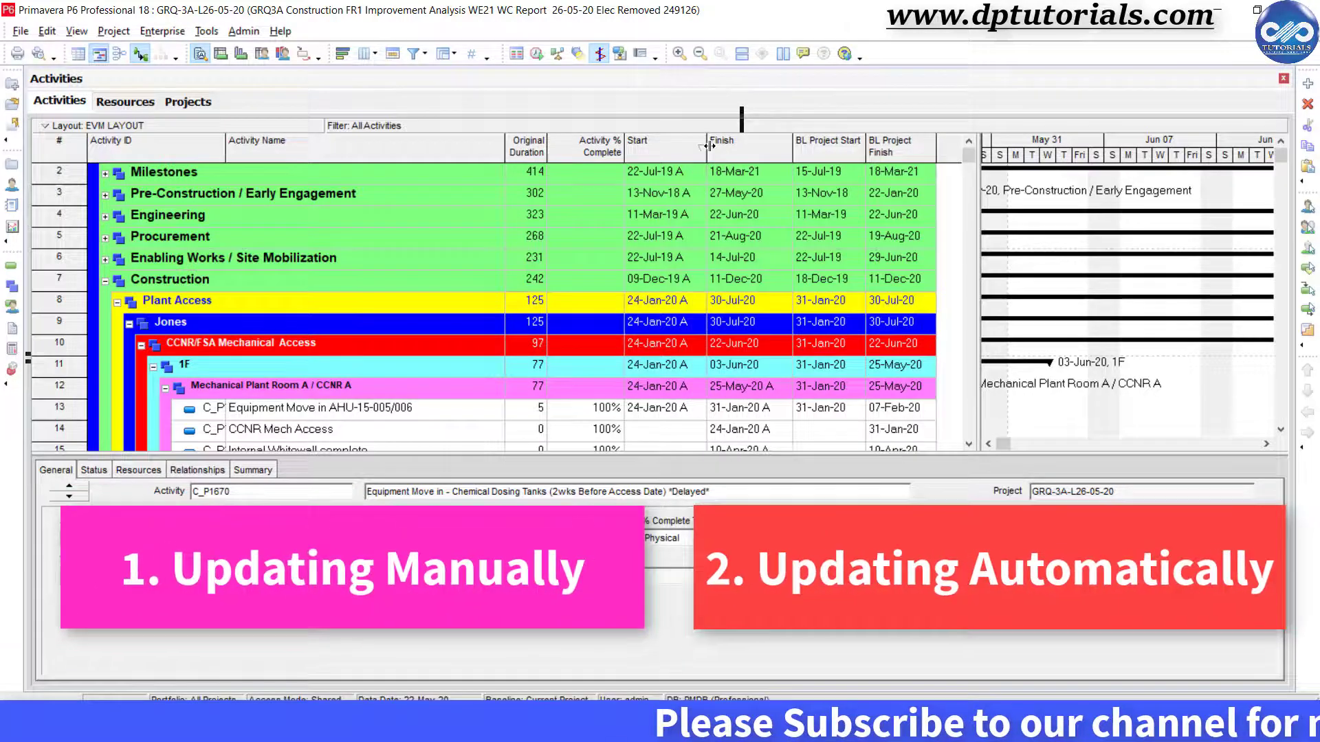
Step: Select the Pre-Construction / Early Engagement row and browse the Tools menu without choosing anything
{"action": "left_click", "coordinate": [309, 193]}
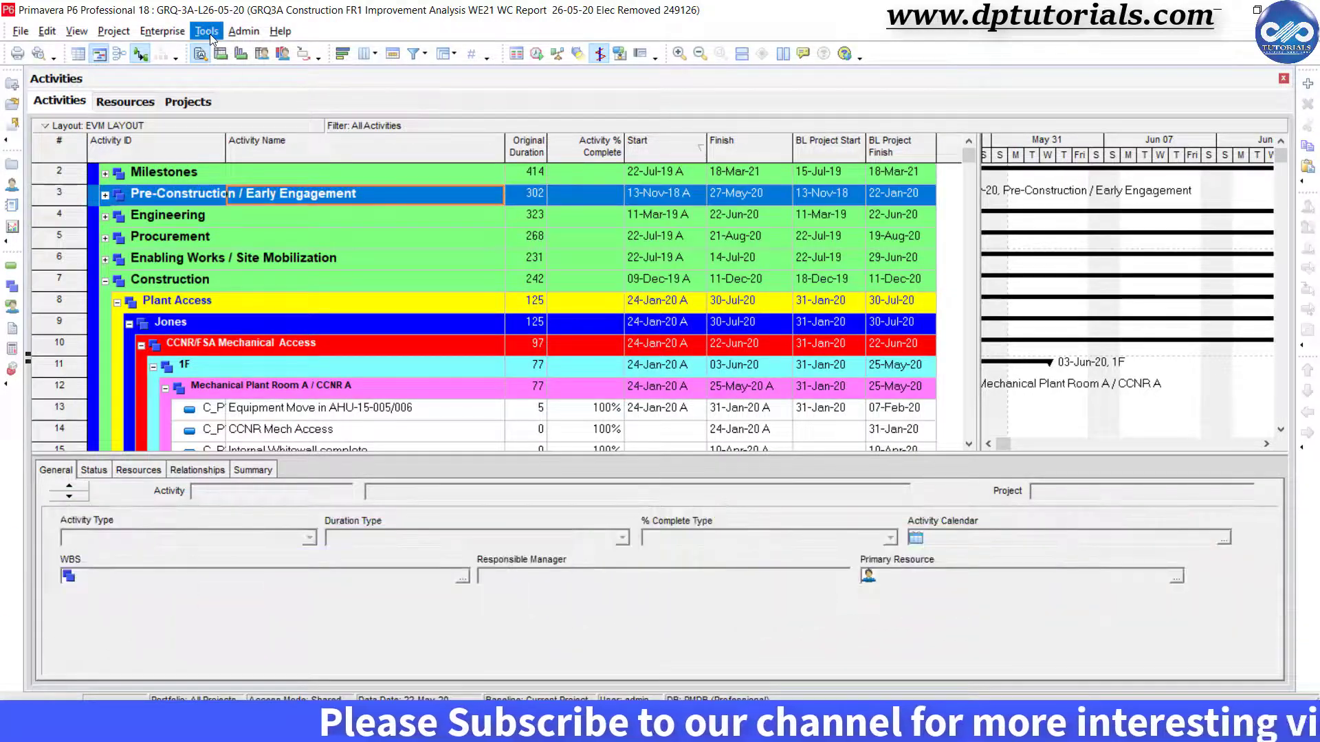
{"action": "left_click", "coordinate": [210, 34]}
{"action": "left_click", "coordinate": [262, 135]}
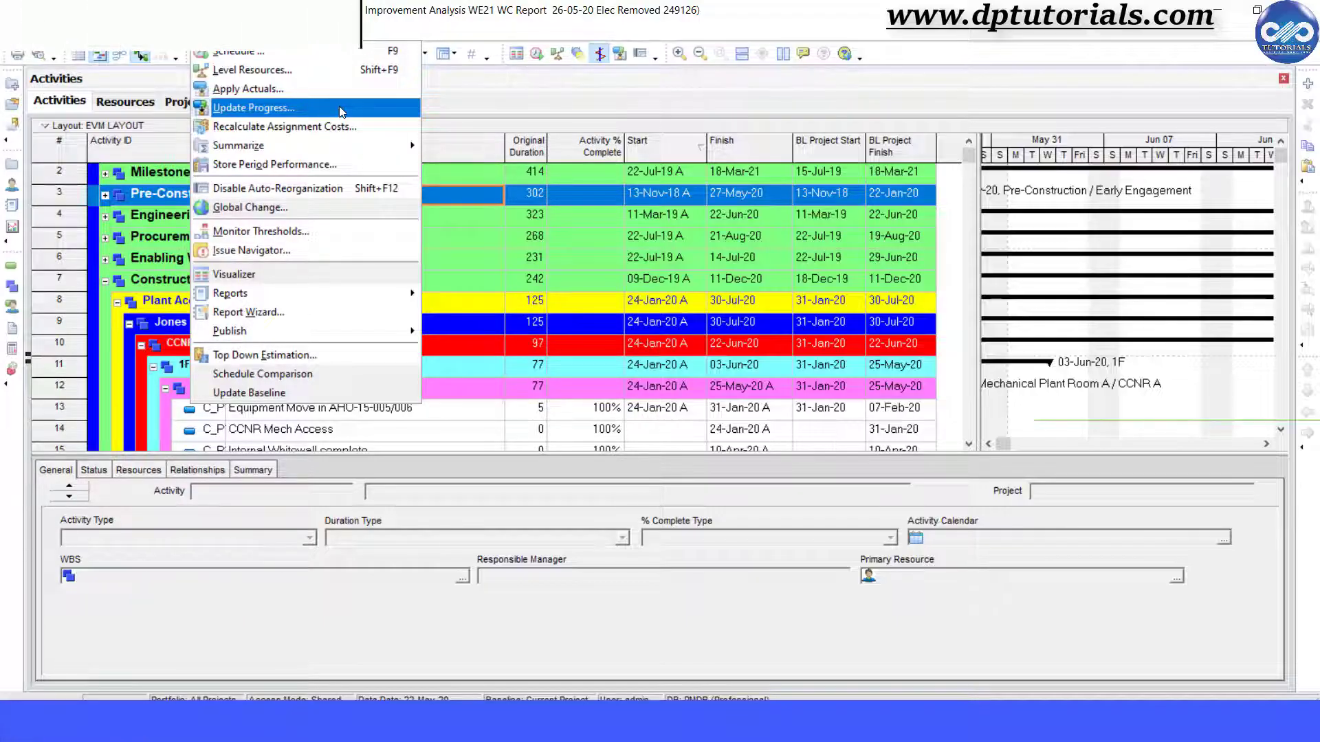
{"action": "left_click", "coordinate": [538, 299]}
Step: Select activity C_P1670, Equipment Move in - Chemical Dosing Tanks, under GF Mechanical Plant Room
{"action": "scroll", "coordinate": [406, 314], "scroll_direction": "down", "scroll_amount": 15}
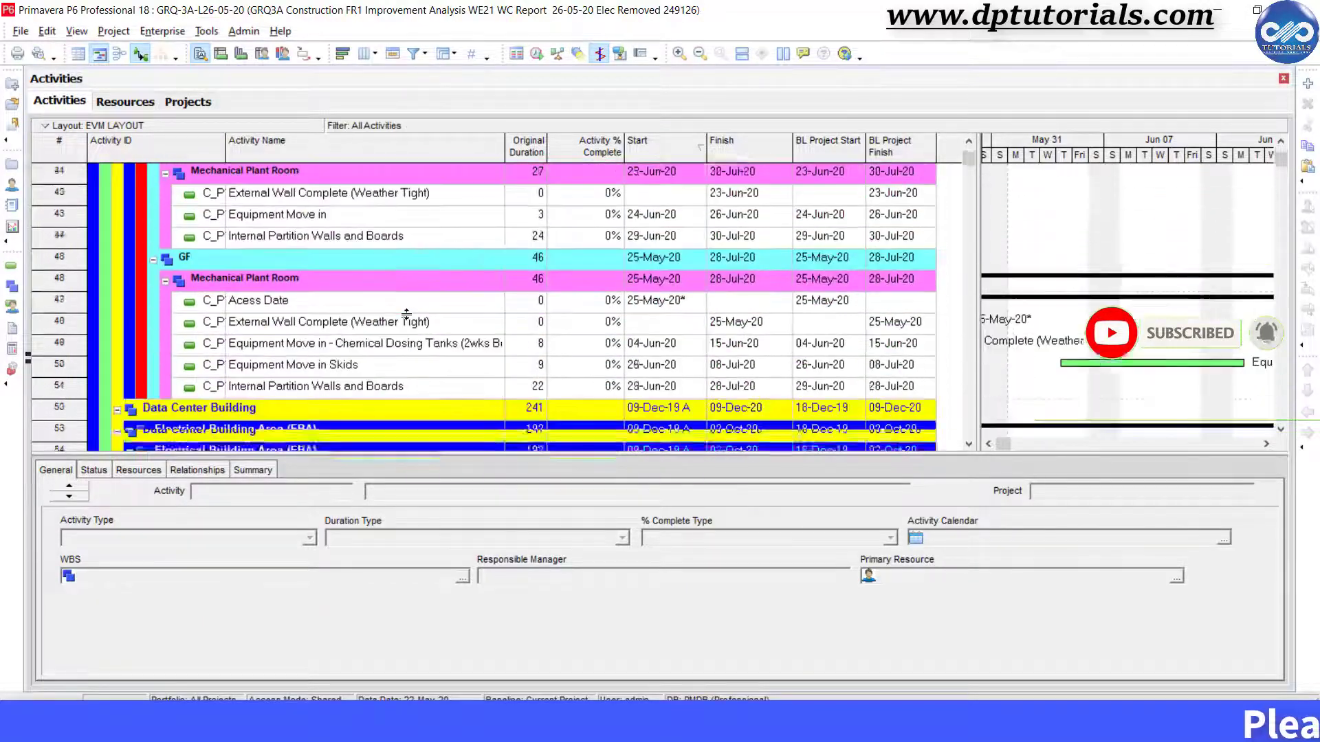
{"action": "scroll", "coordinate": [406, 313], "scroll_direction": "down", "scroll_amount": 2}
{"action": "left_click", "coordinate": [406, 330]}
{"action": "scroll", "coordinate": [407, 330], "scroll_direction": "up", "scroll_amount": 3}
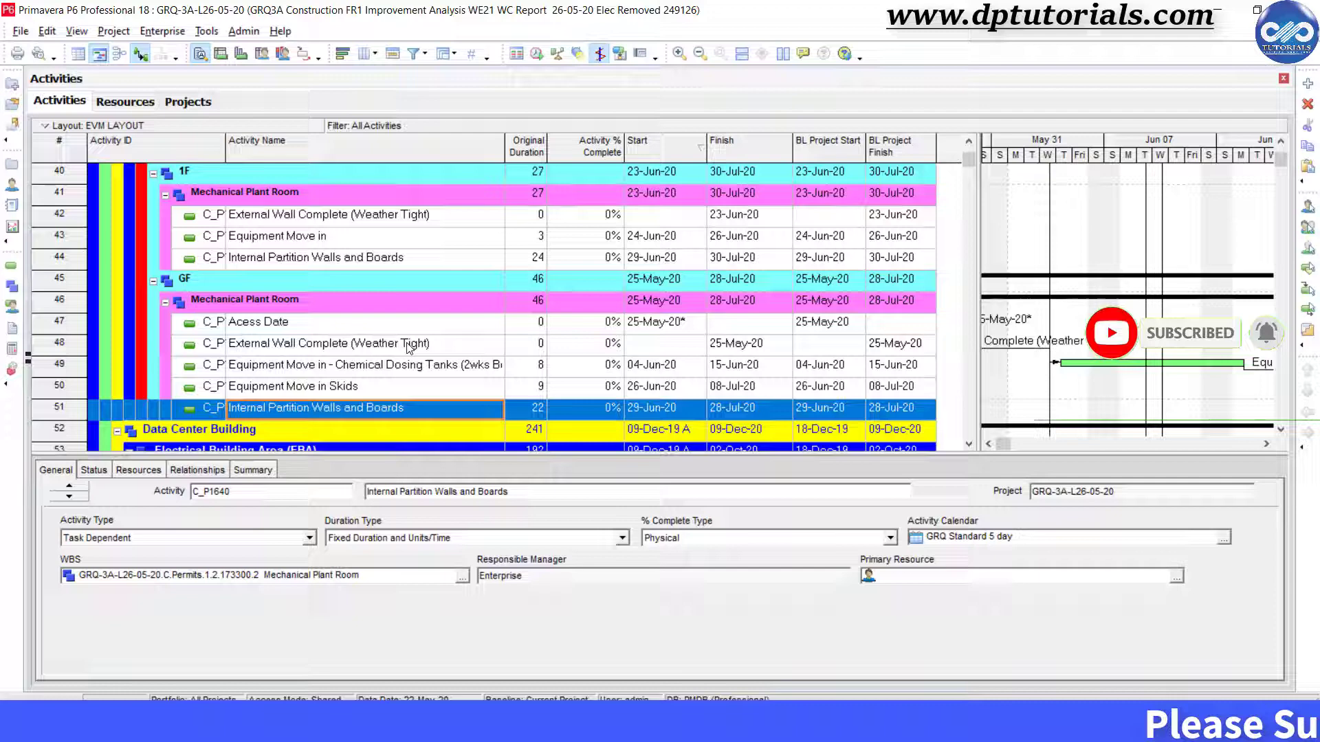
{"action": "left_click", "coordinate": [413, 367]}
{"action": "scroll", "coordinate": [447, 344], "scroll_direction": "down", "scroll_amount": 2}
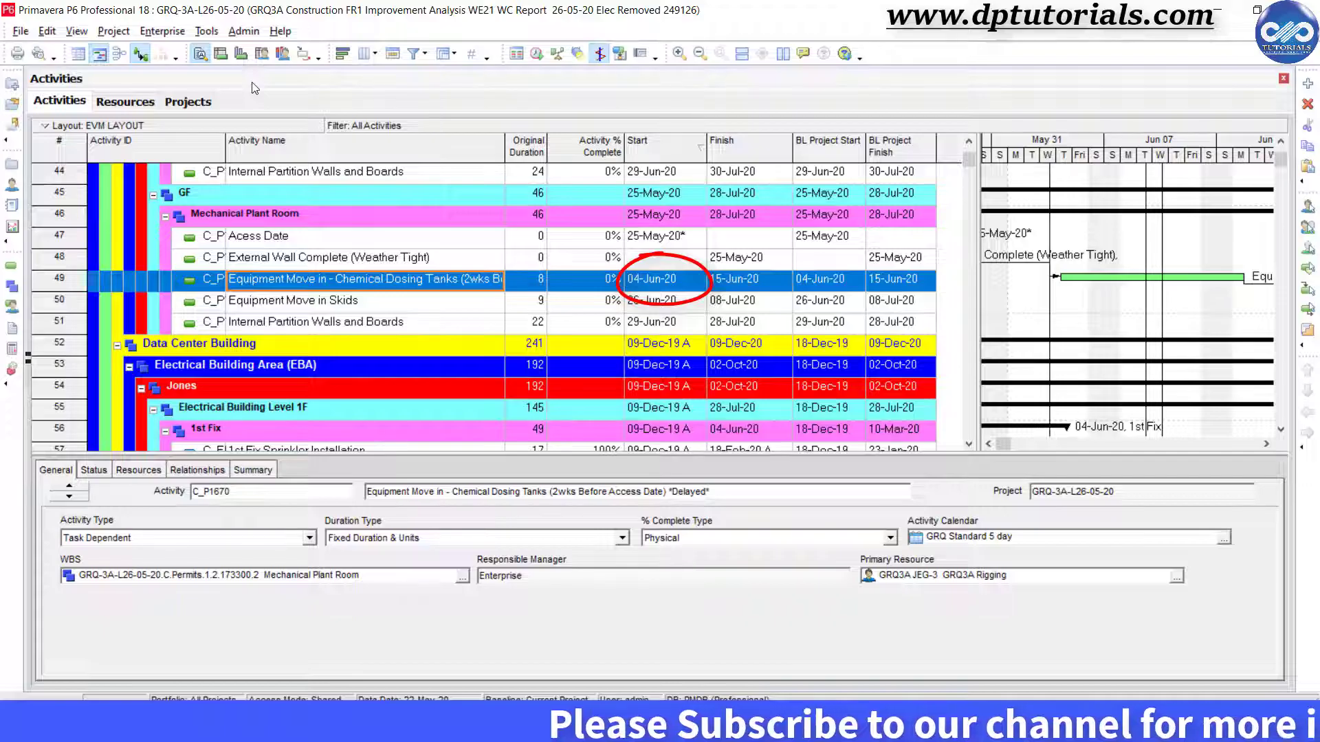
Step: Bring up the Update Progress dialog and move it clear of the activities
{"action": "left_click", "coordinate": [207, 31]}
{"action": "left_click", "coordinate": [268, 134]}
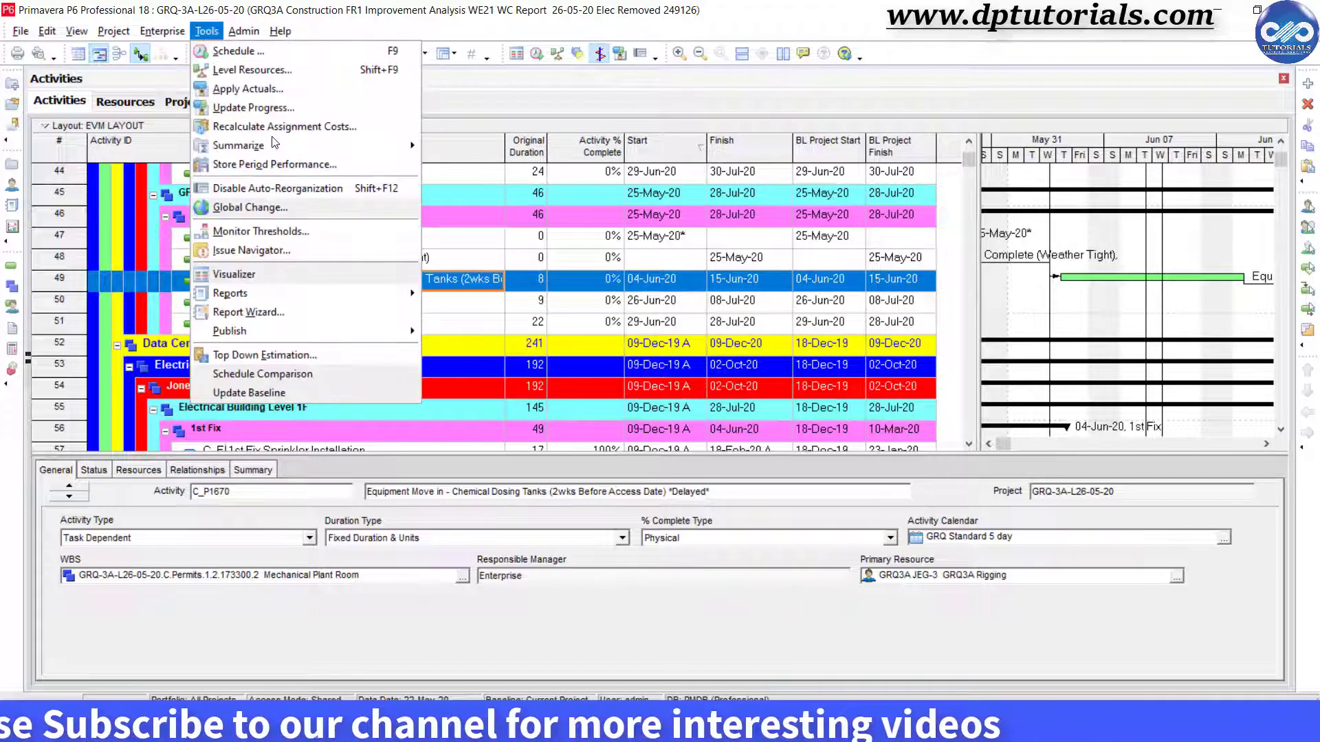
{"action": "left_click", "coordinate": [299, 109]}
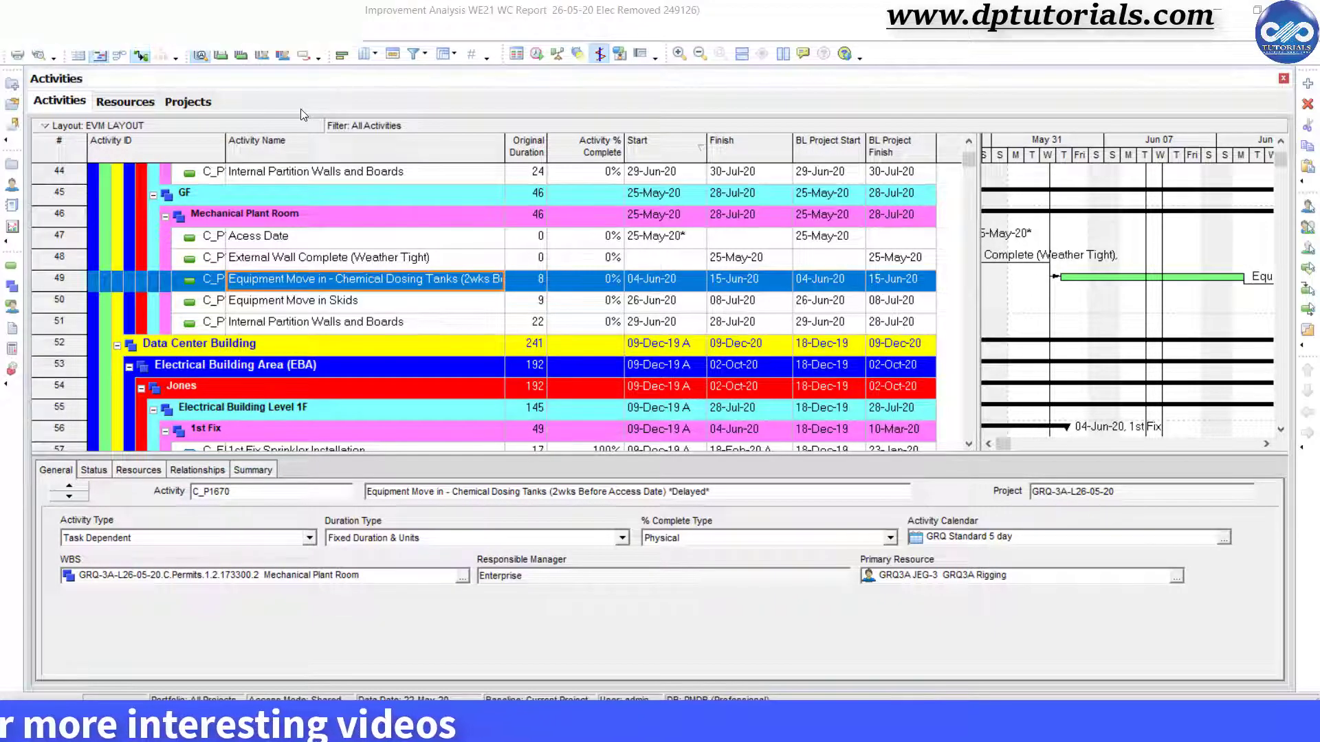
{"action": "left_click_drag", "start_coordinate": [590, 255], "coordinate": [489, 334]}
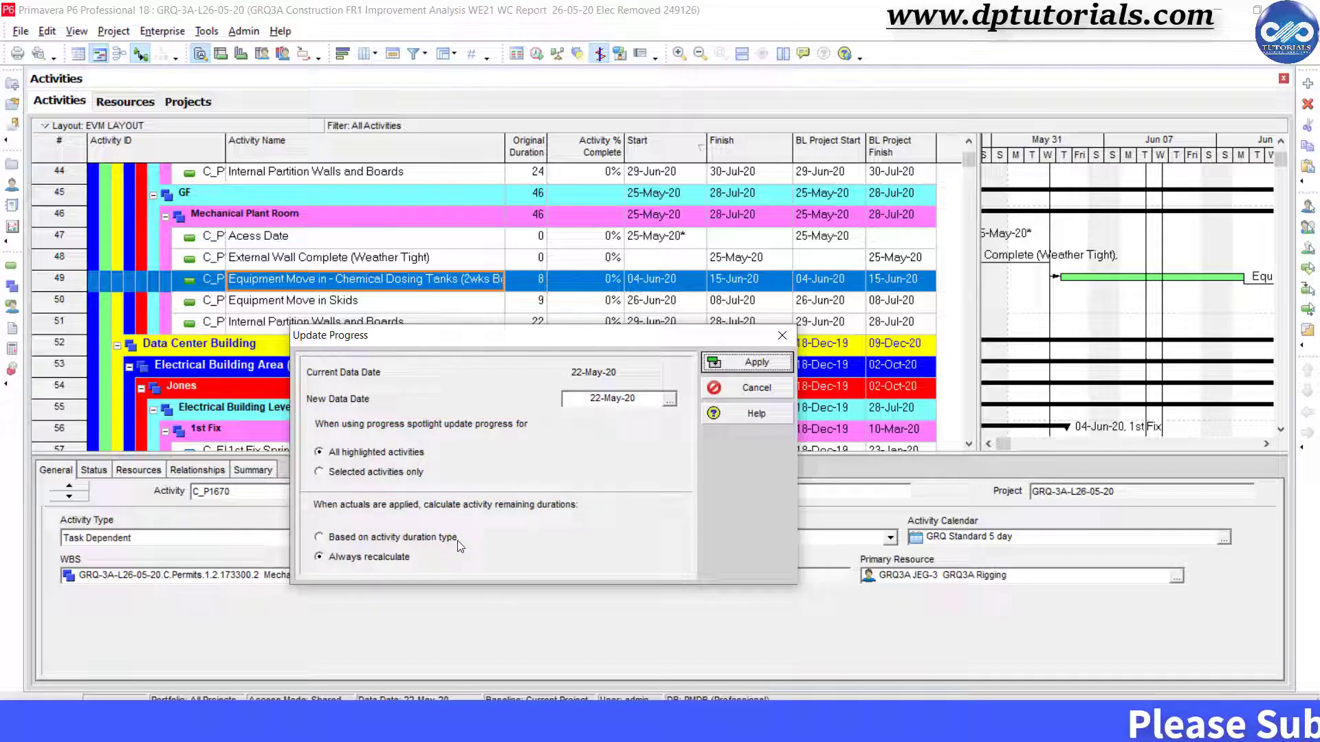
Step: Set the new data date to 05-Jun-20 and apply actuals to the selected activity only
{"action": "left_click", "coordinate": [670, 403]}
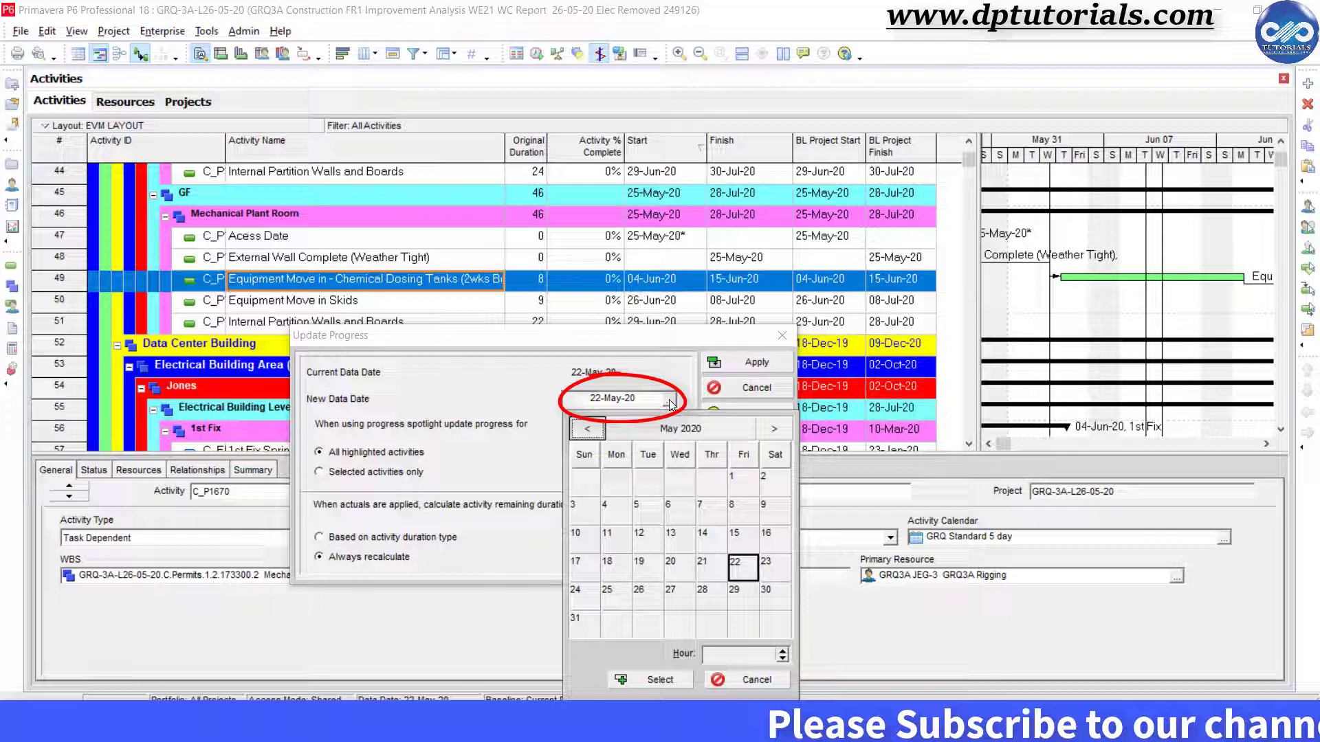
{"action": "left_click", "coordinate": [773, 430]}
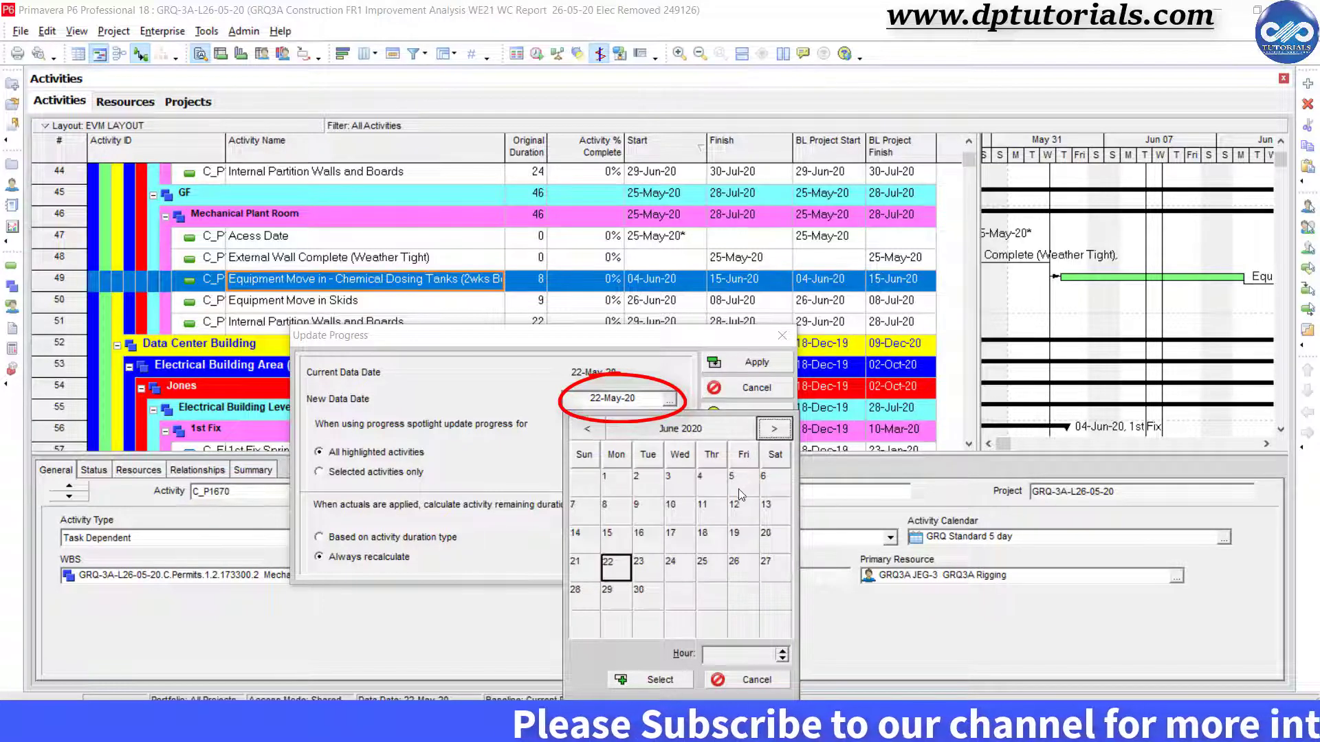
{"action": "left_click", "coordinate": [662, 677]}
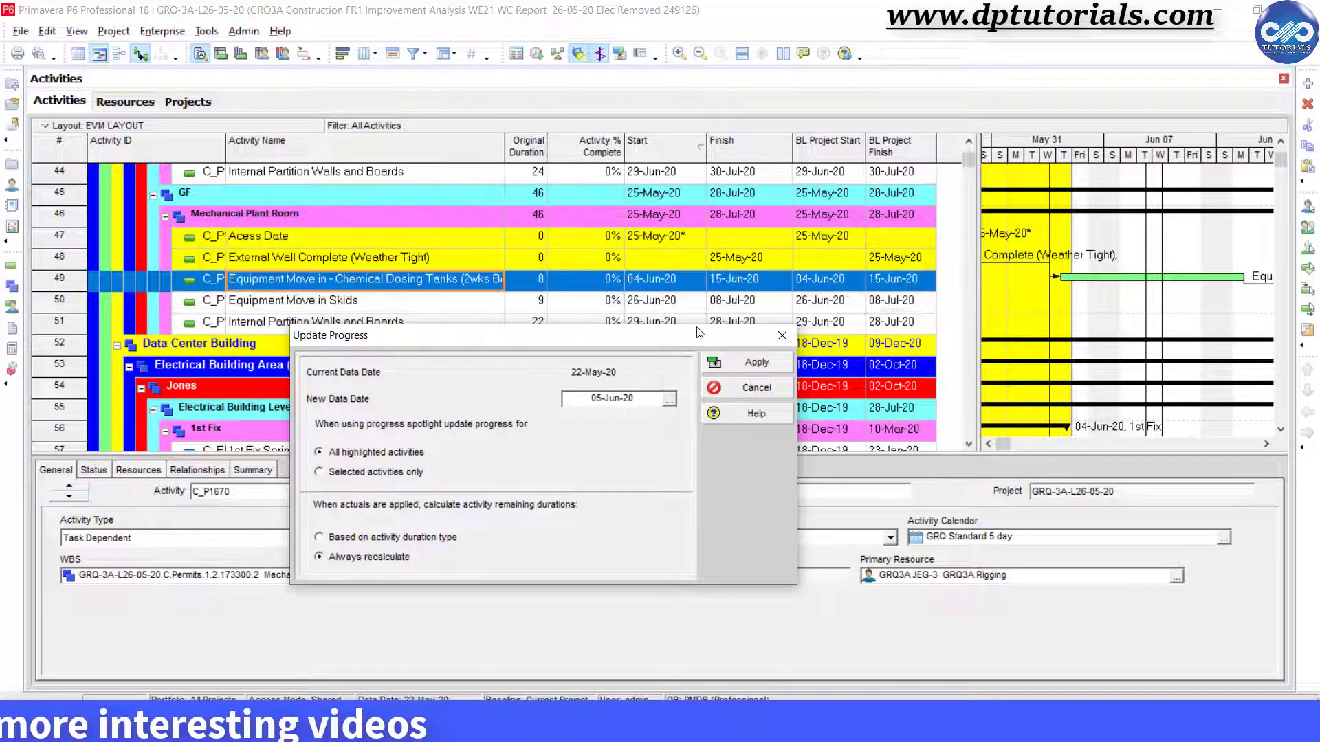
{"action": "mouse_move", "coordinate": [412, 335]}
{"action": "left_mouse_down"}
{"action": "mouse_move", "coordinate": [732, 347]}
{"action": "mouse_move", "coordinate": [381, 311]}
{"action": "left_mouse_up"}
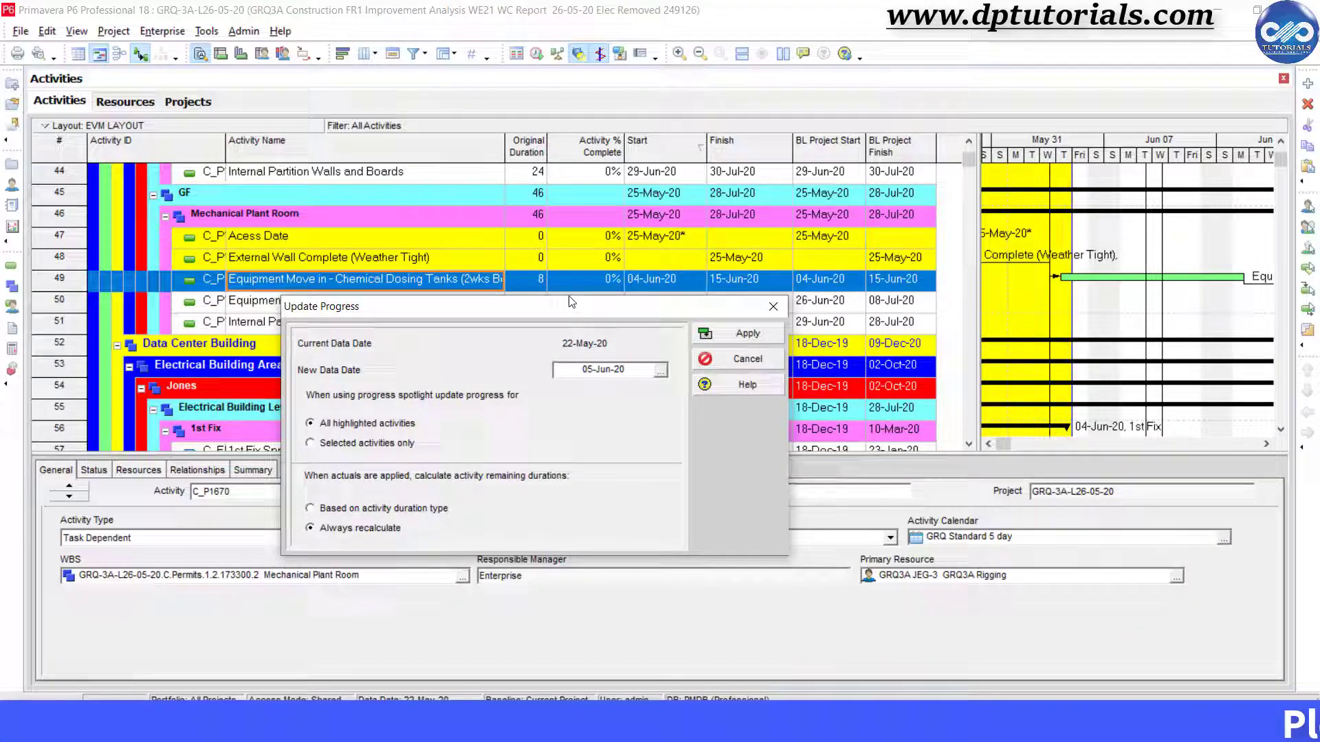
{"action": "left_click_drag", "start_coordinate": [558, 317], "coordinate": [525, 334]}
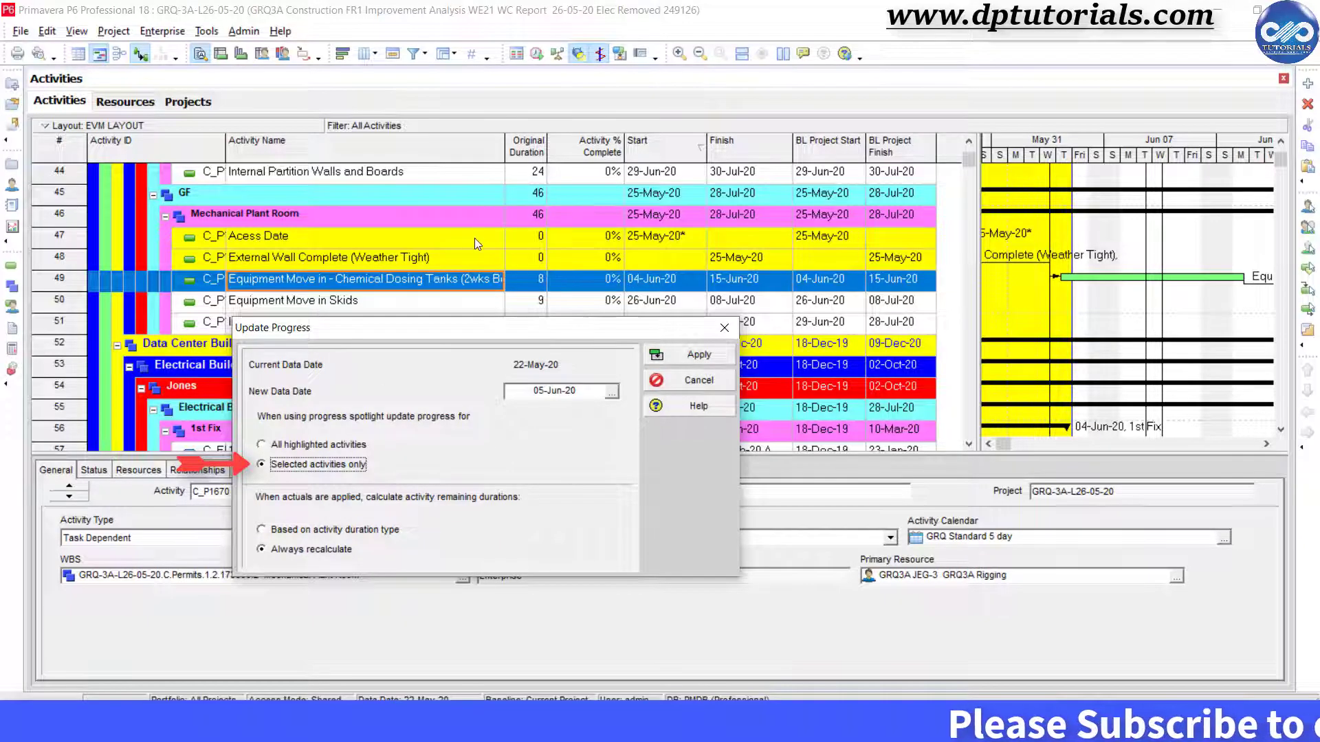
{"action": "left_click", "coordinate": [712, 356]}
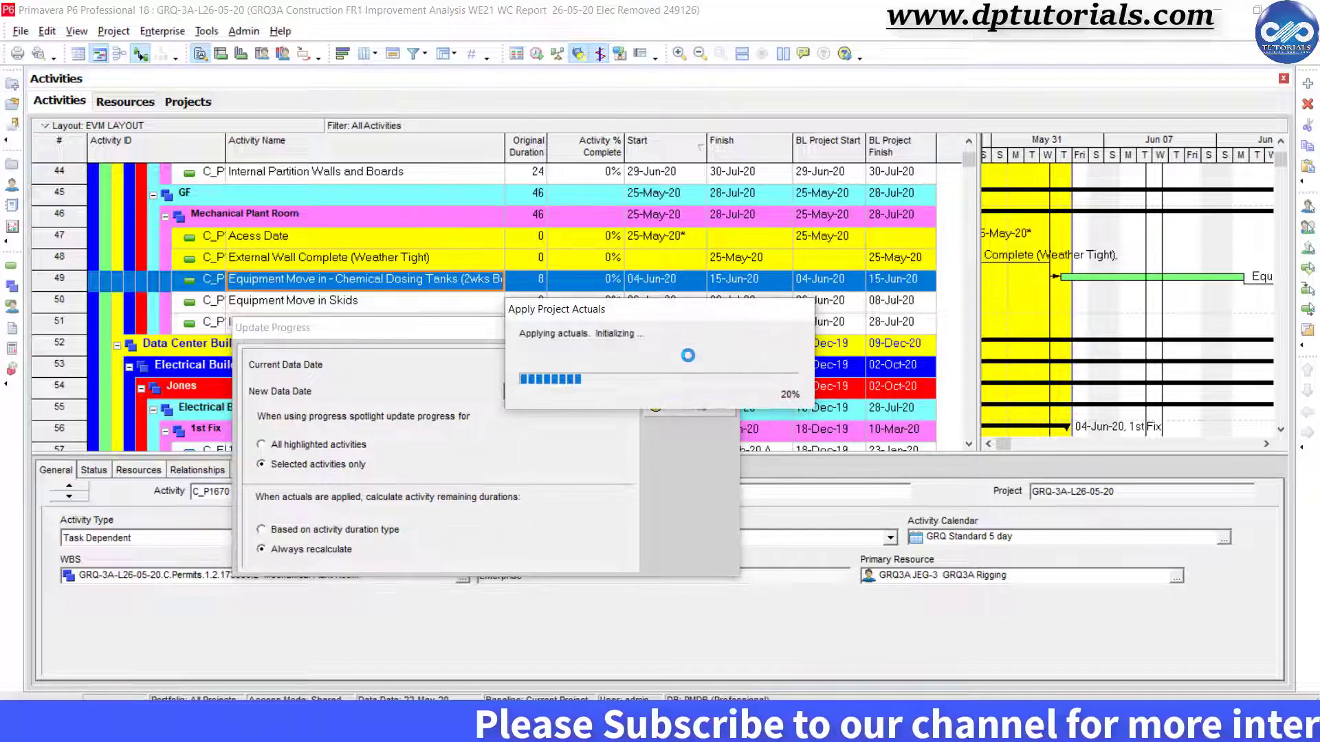
Step: Acknowledge the update success, then select Equipment Move in Skids after checking the Acess Date milestone
{"action": "left_click", "coordinate": [671, 395]}
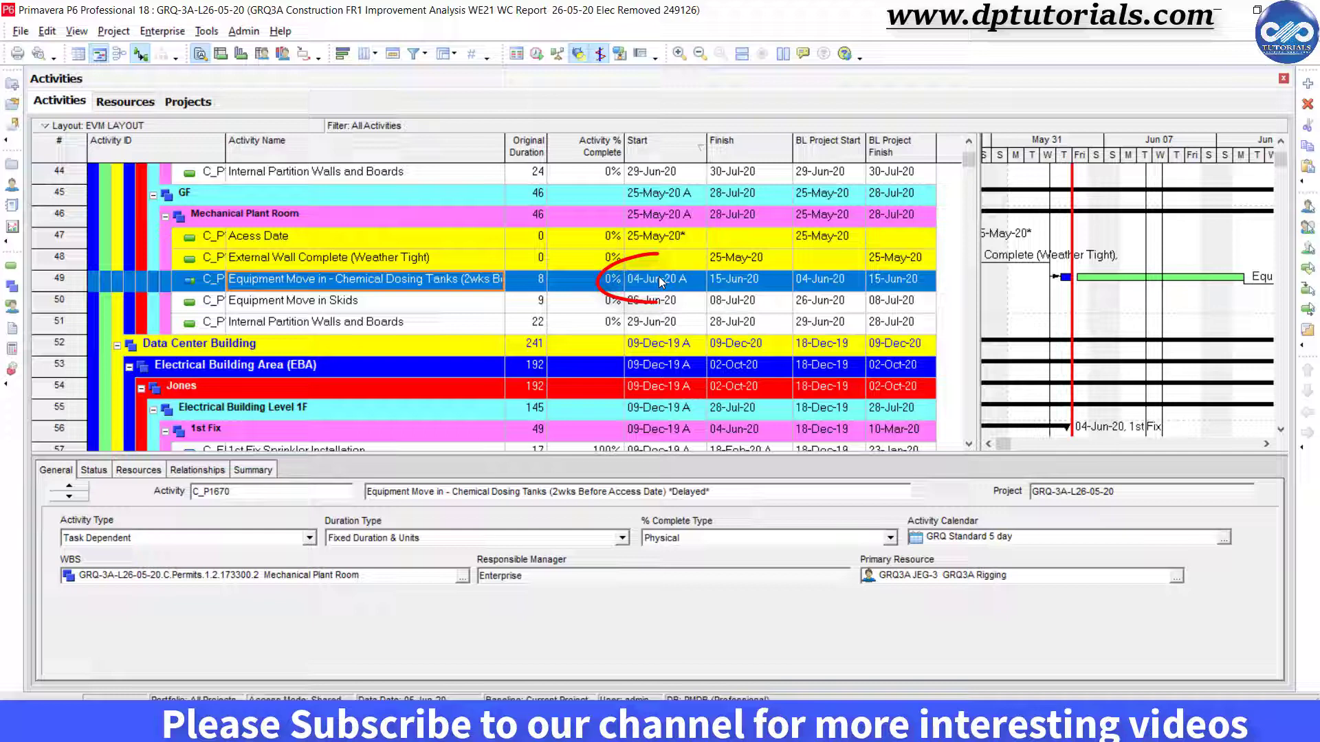
{"action": "left_click", "coordinate": [439, 310]}
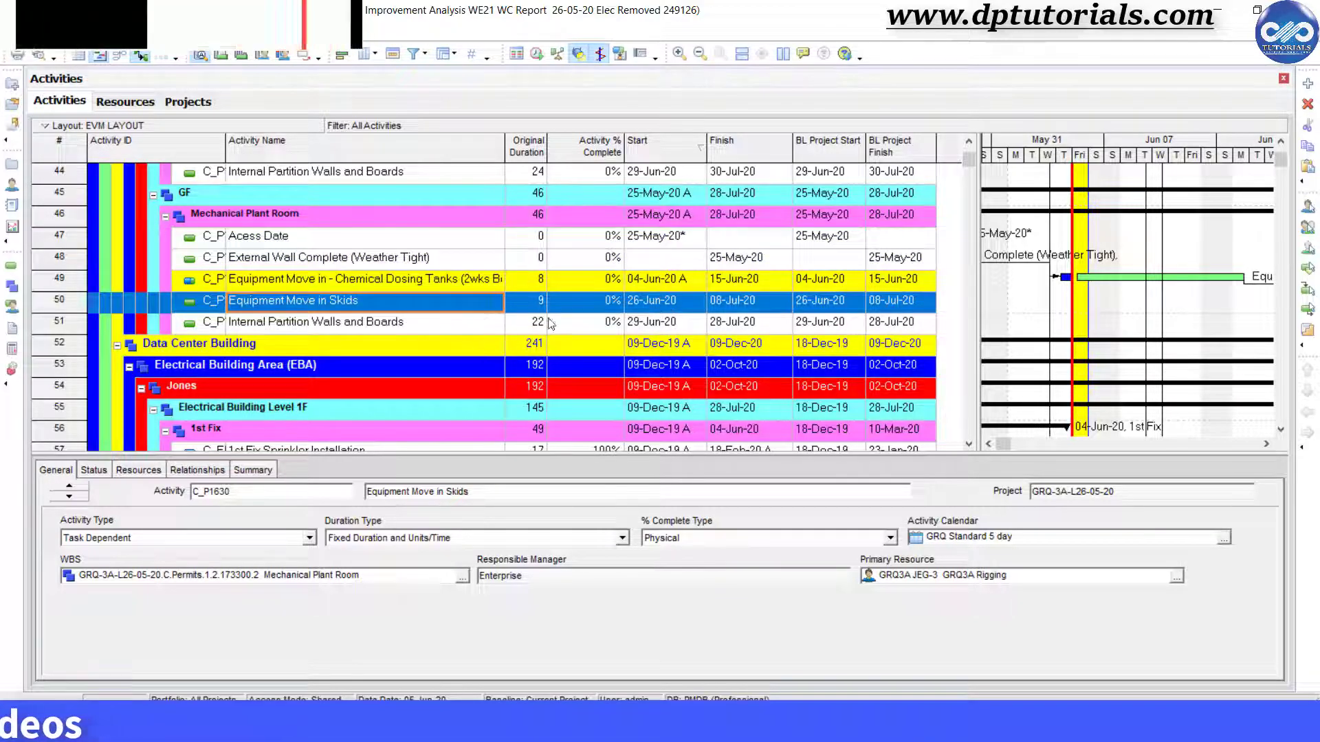
{"action": "left_click", "coordinate": [1080, 242]}
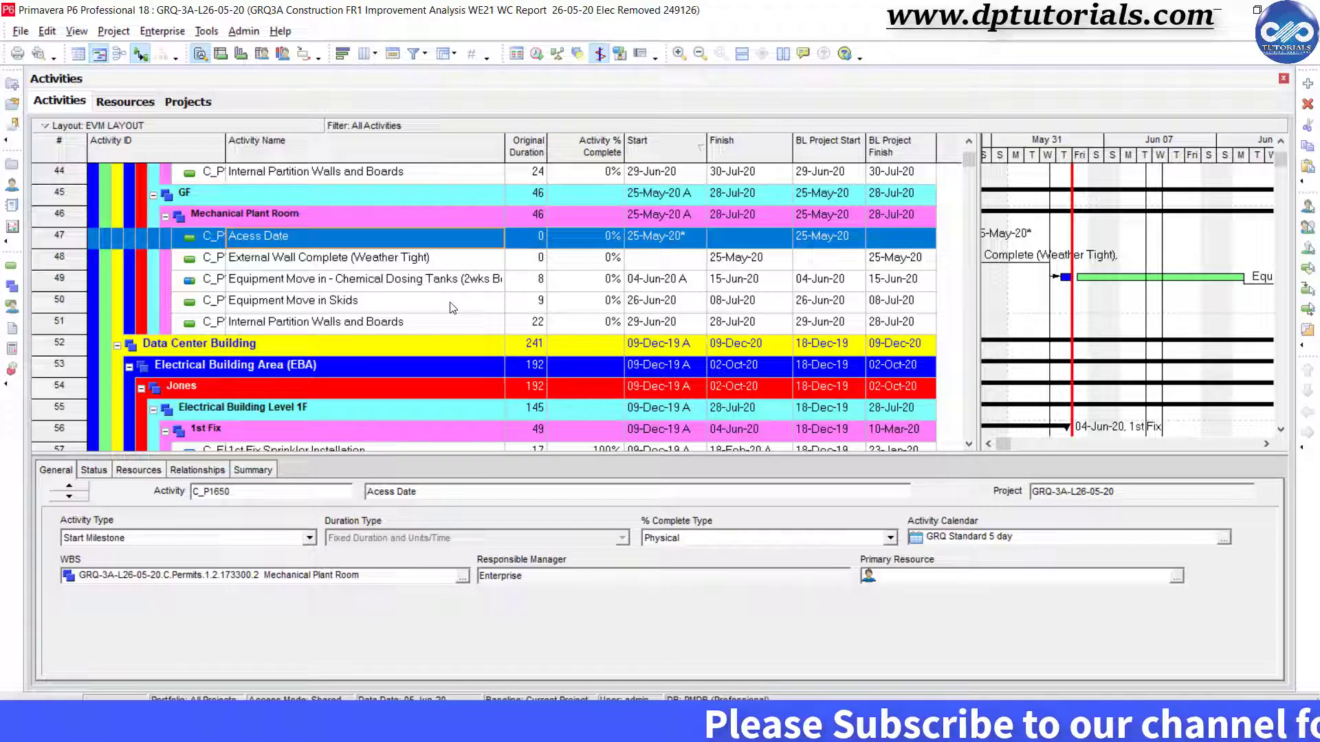
{"action": "left_click", "coordinate": [451, 307]}
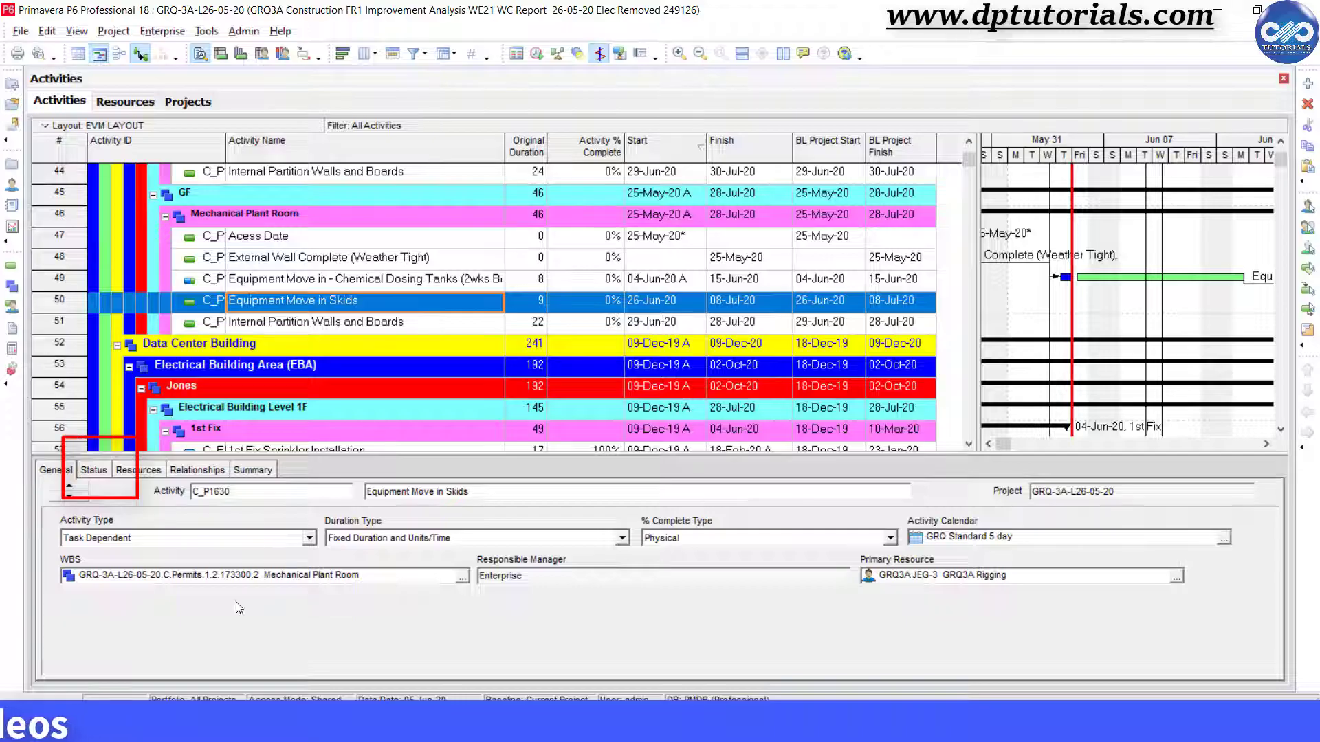
Step: On the Status tab, set Started to 15-Jun-20 and Physical % to 15
{"action": "left_click", "coordinate": [94, 472]}
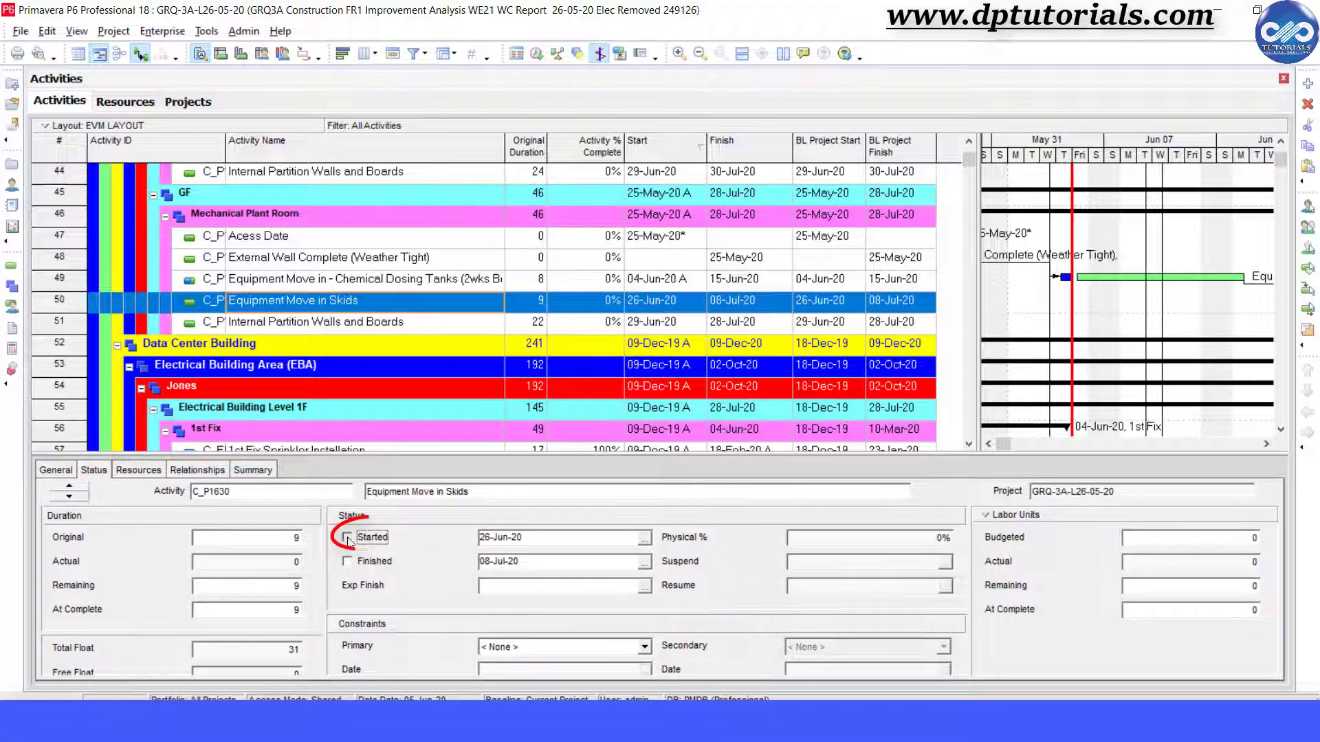
{"action": "left_click", "coordinate": [644, 540]}
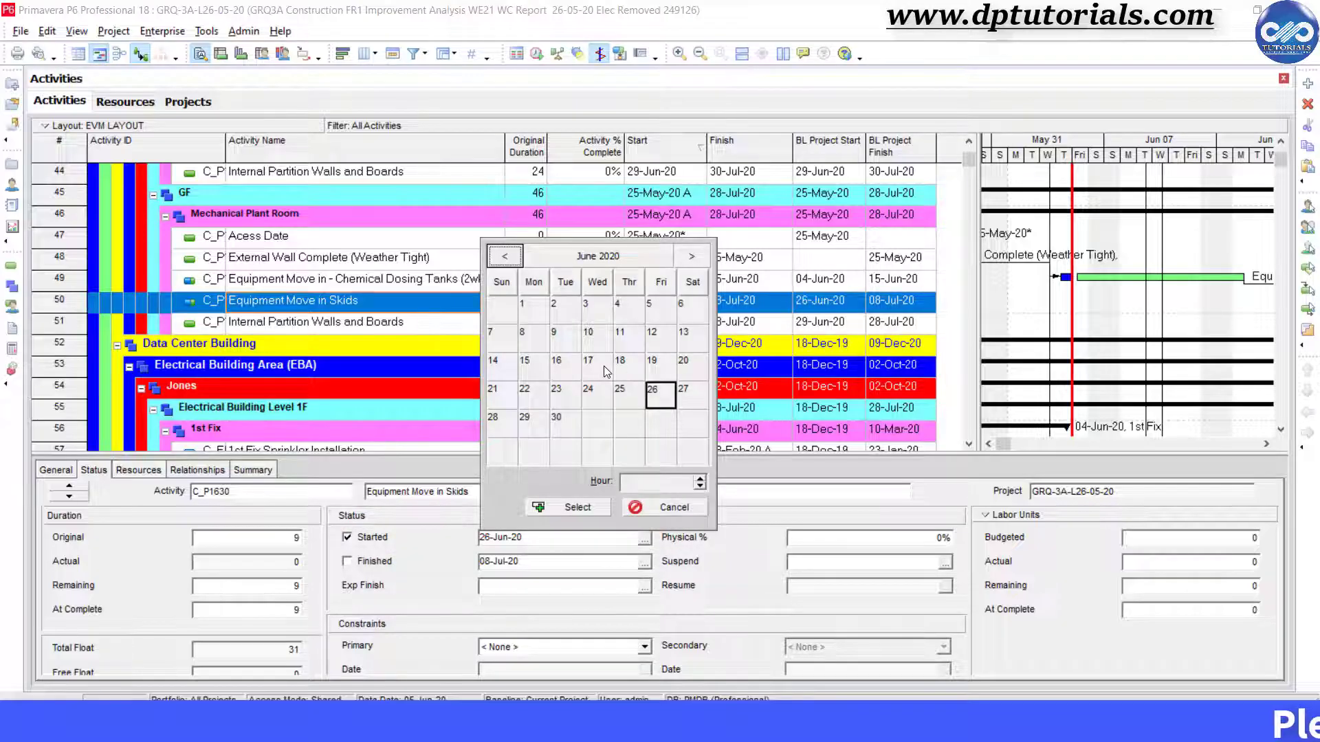
{"action": "left_click", "coordinate": [569, 508]}
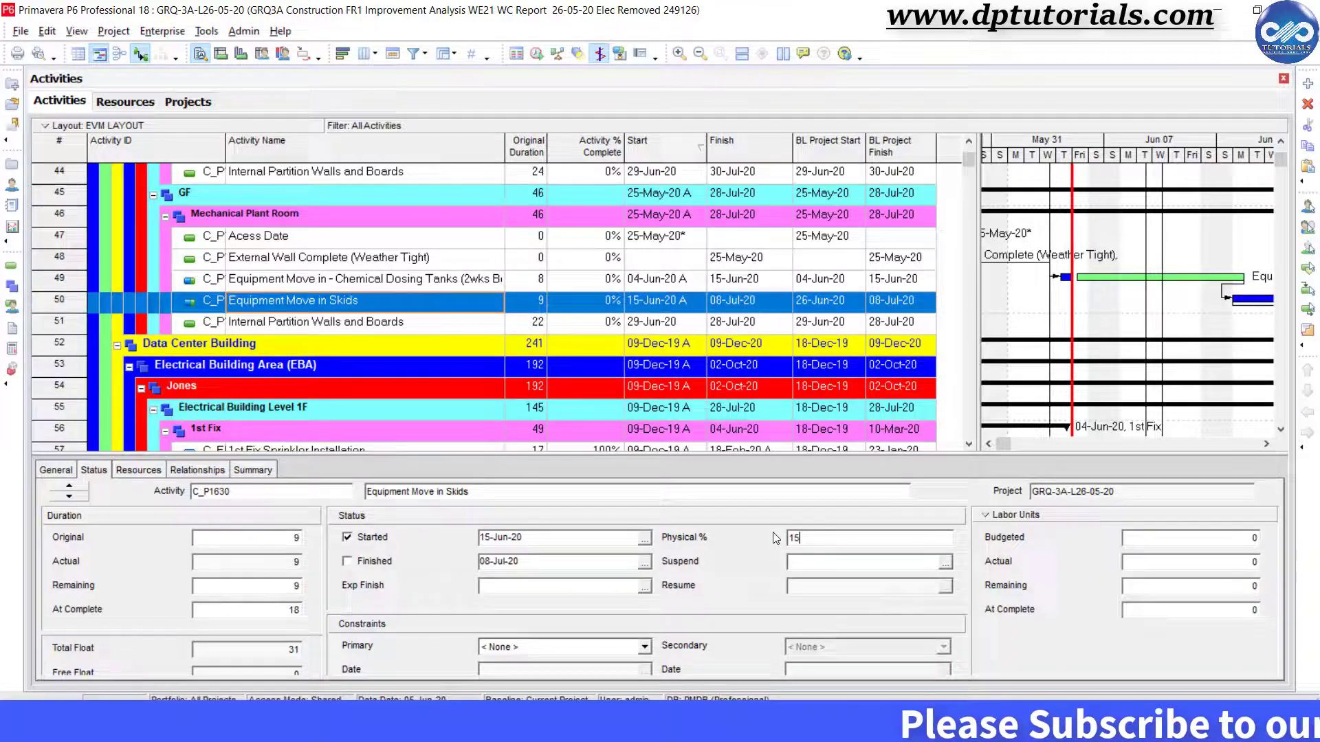
{"action": "type", "text": "15"}
{"action": "key", "text": "Return"}
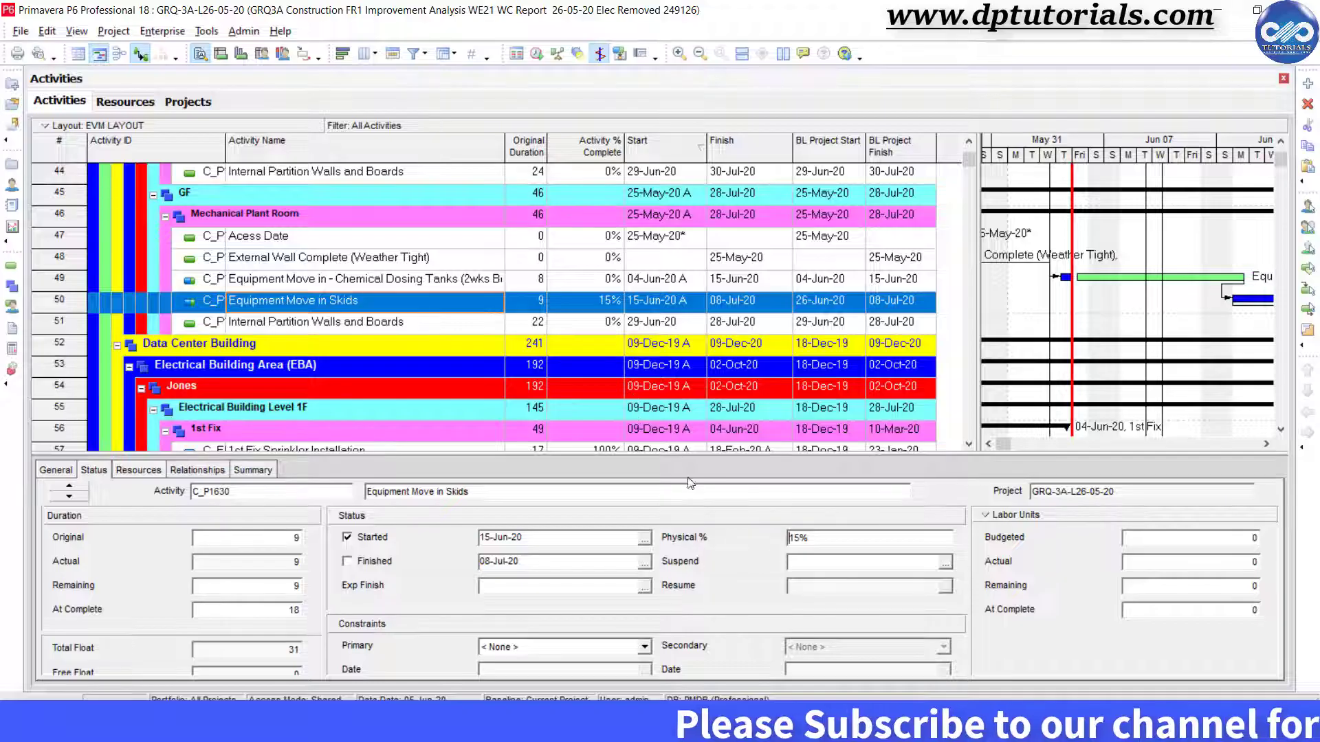
Step: Compare the dosing tanks activity's percent complete, then shift the Gantt timeline to later dates
{"action": "left_click", "coordinate": [592, 282]}
{"action": "left_click", "coordinate": [593, 298]}
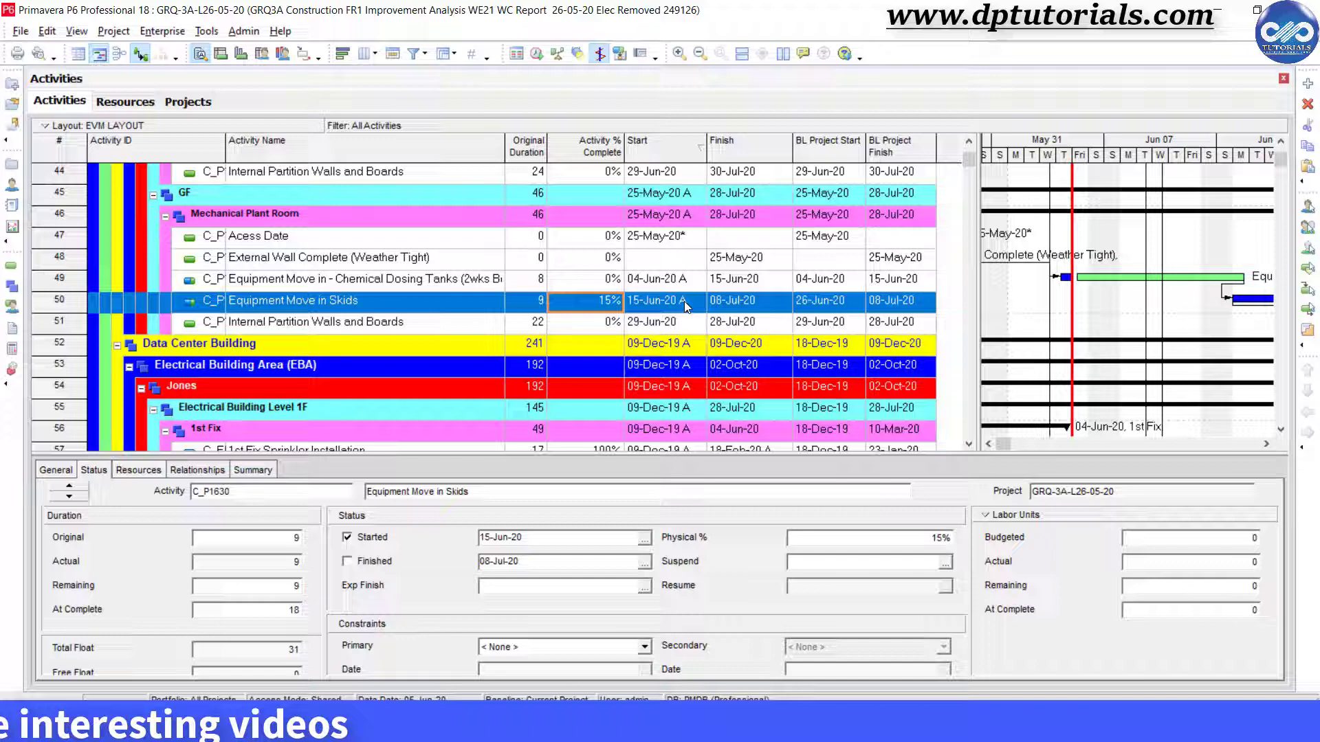
{"action": "left_click", "coordinate": [1266, 444]}
{"action": "left_click", "coordinate": [1265, 444]}
{"action": "left_click", "coordinate": [1265, 444]}
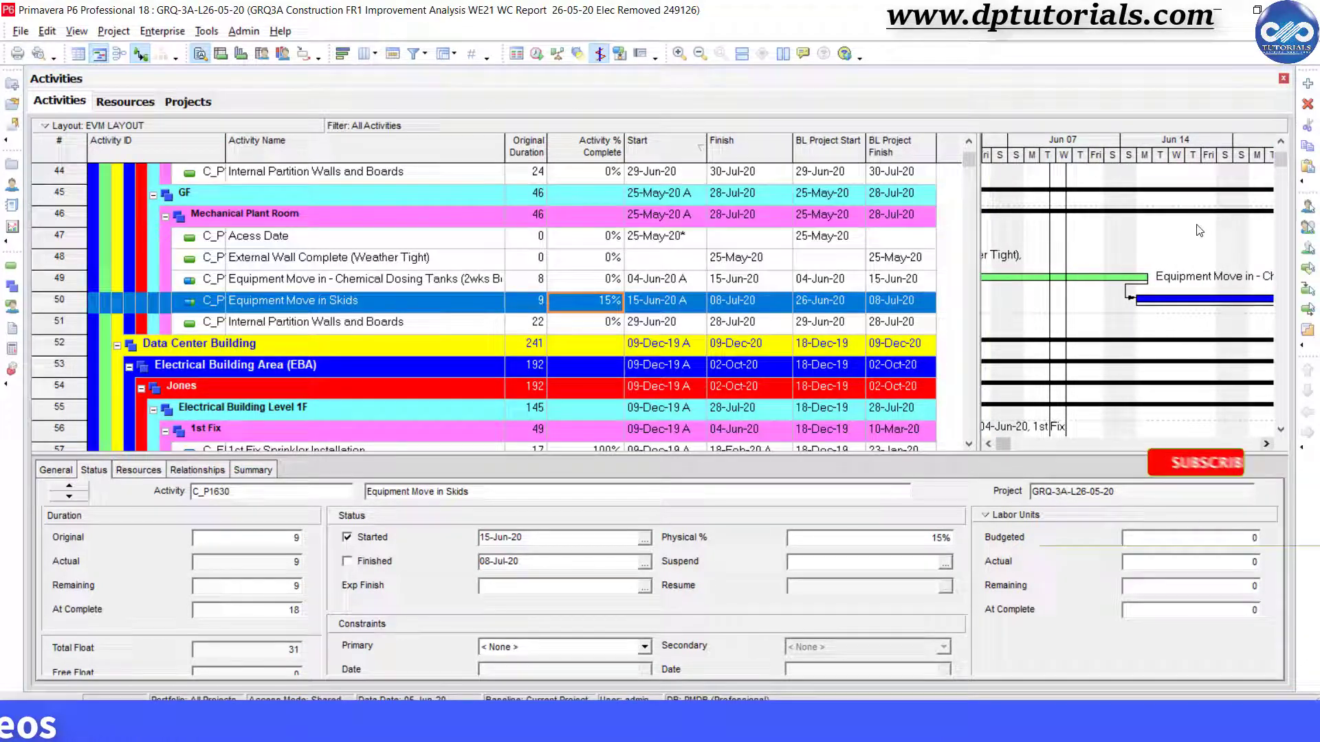
{"action": "left_click_drag", "start_coordinate": [1174, 166], "coordinate": [1080, 159]}
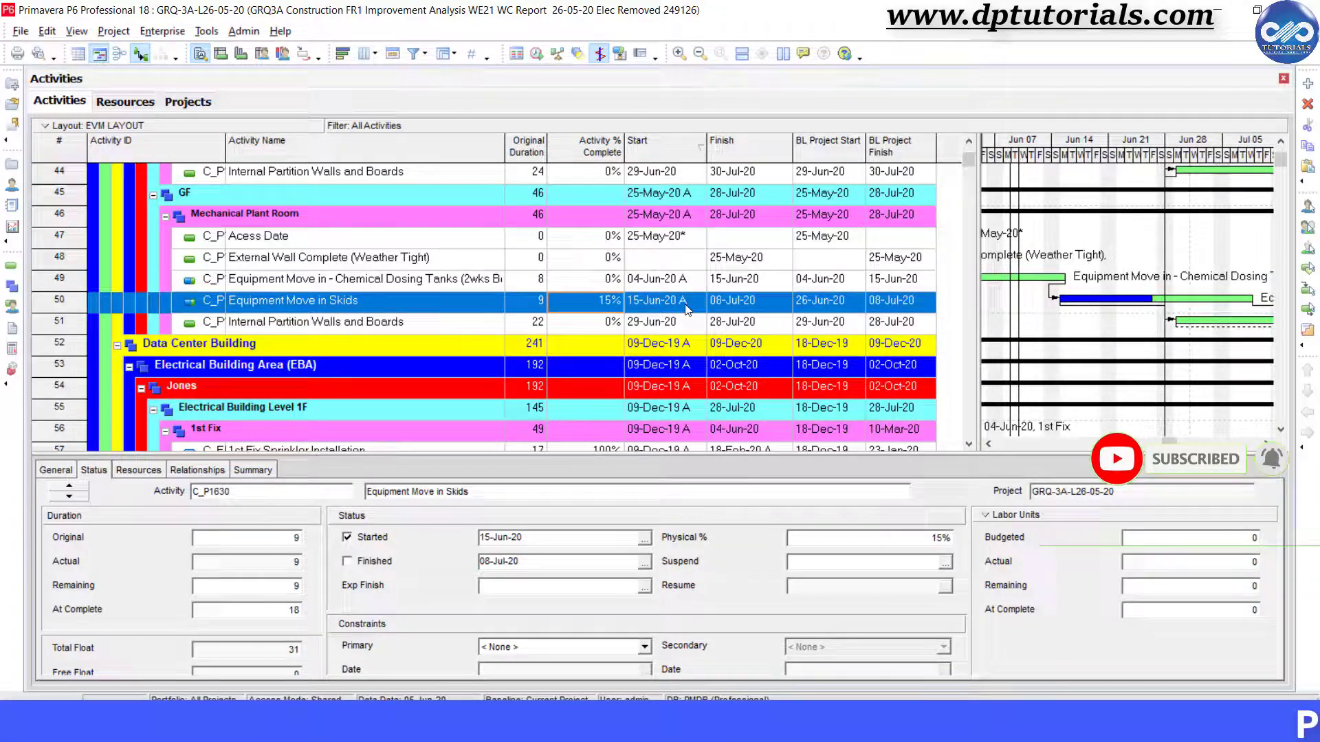
{"action": "left_click", "coordinate": [593, 327]}
{"action": "scroll", "coordinate": [595, 274], "scroll_direction": "down", "scroll_amount": 2}
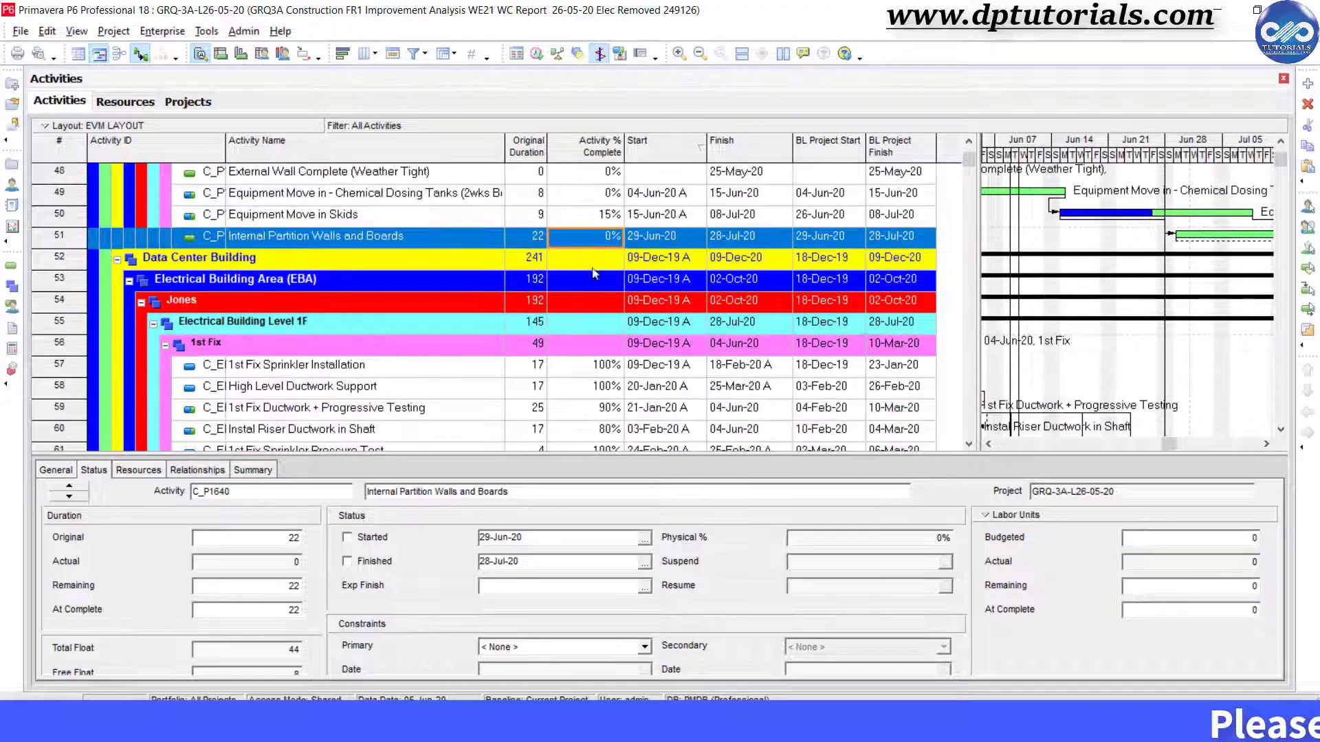
{"action": "left_click", "coordinate": [534, 54]}
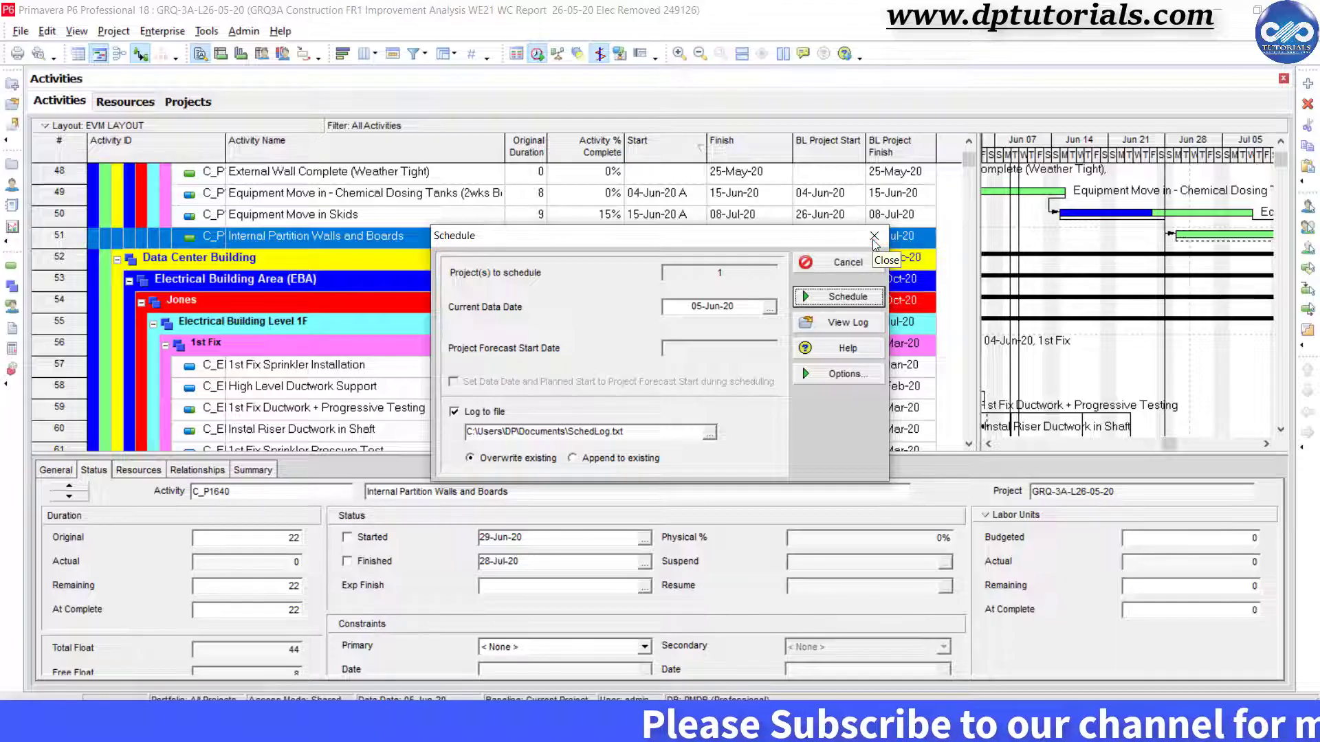
{"action": "left_click", "coordinate": [874, 236]}
{"action": "scroll", "coordinate": [758, 297], "scroll_direction": "up", "scroll_amount": 1}
{"action": "scroll", "coordinate": [759, 301], "scroll_direction": "up", "scroll_amount": 3}
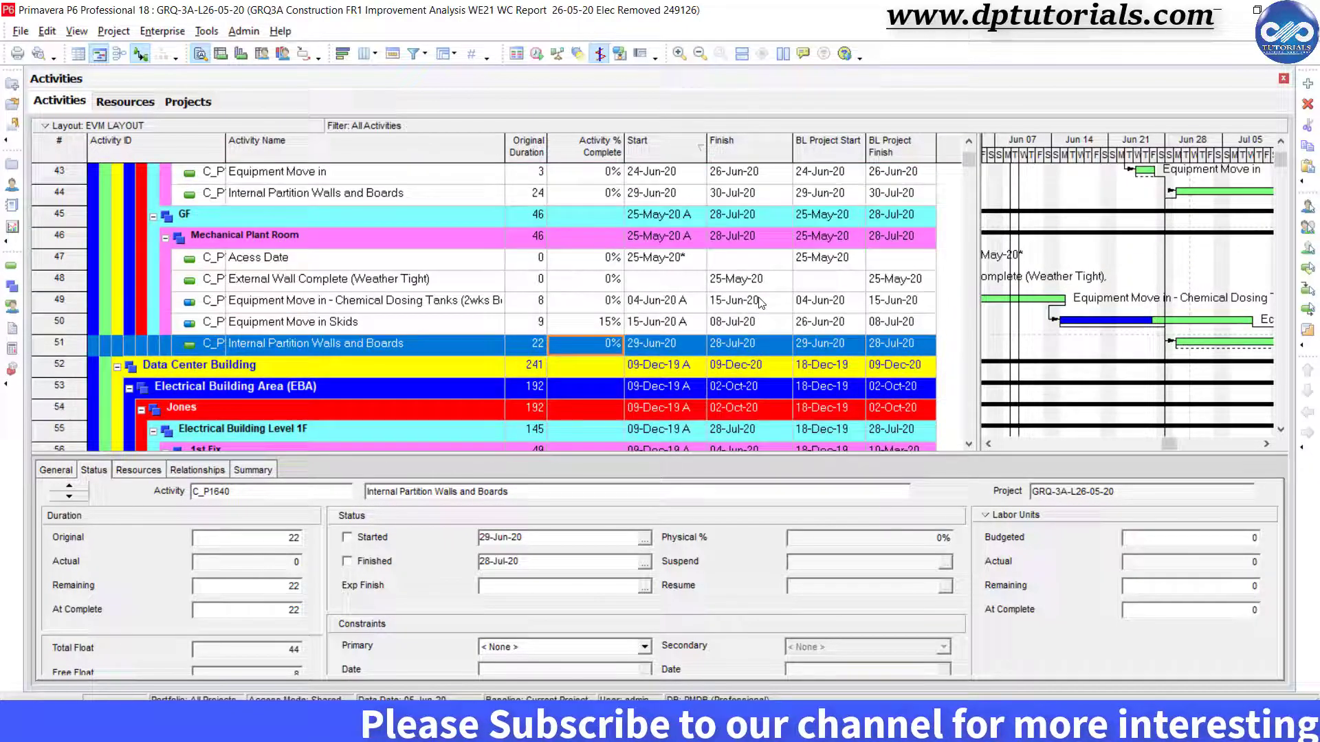
{"action": "scroll", "coordinate": [759, 301], "scroll_direction": "down", "scroll_amount": 2}
{"action": "scroll", "coordinate": [759, 301], "scroll_direction": "down", "scroll_amount": 5}
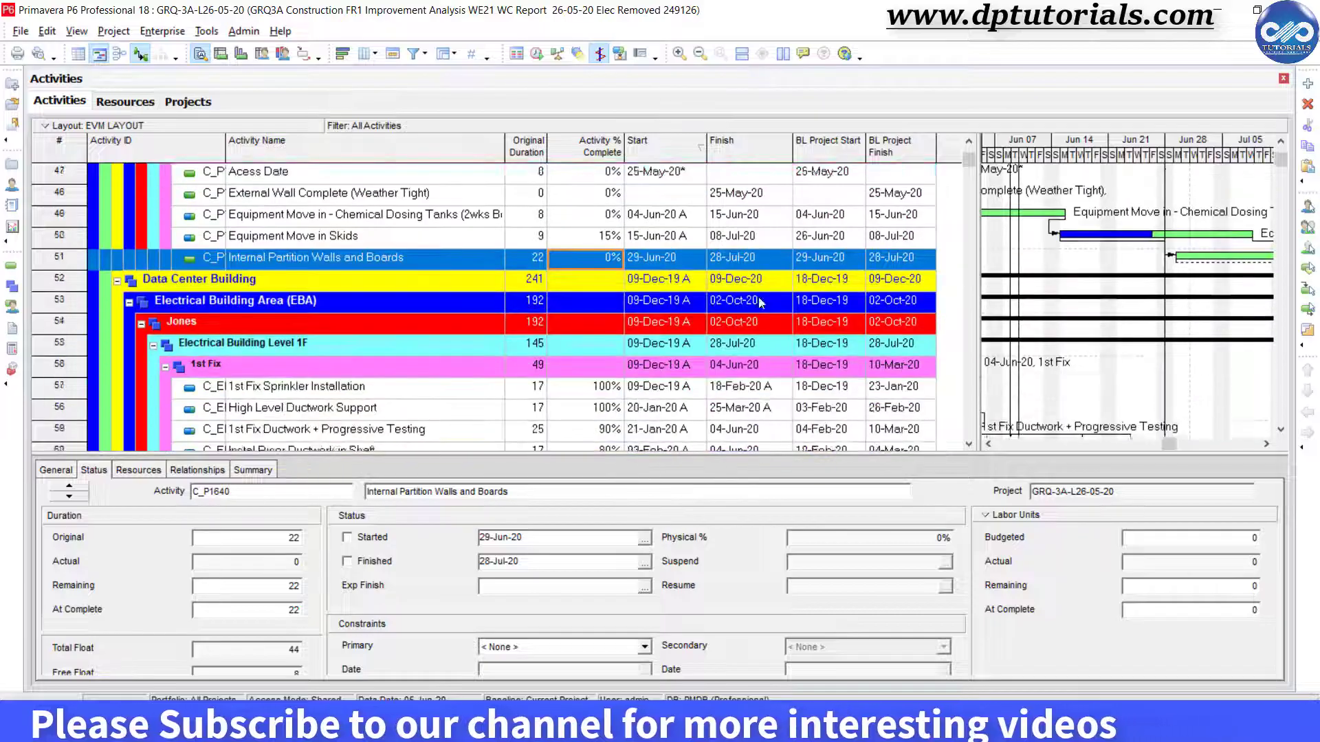